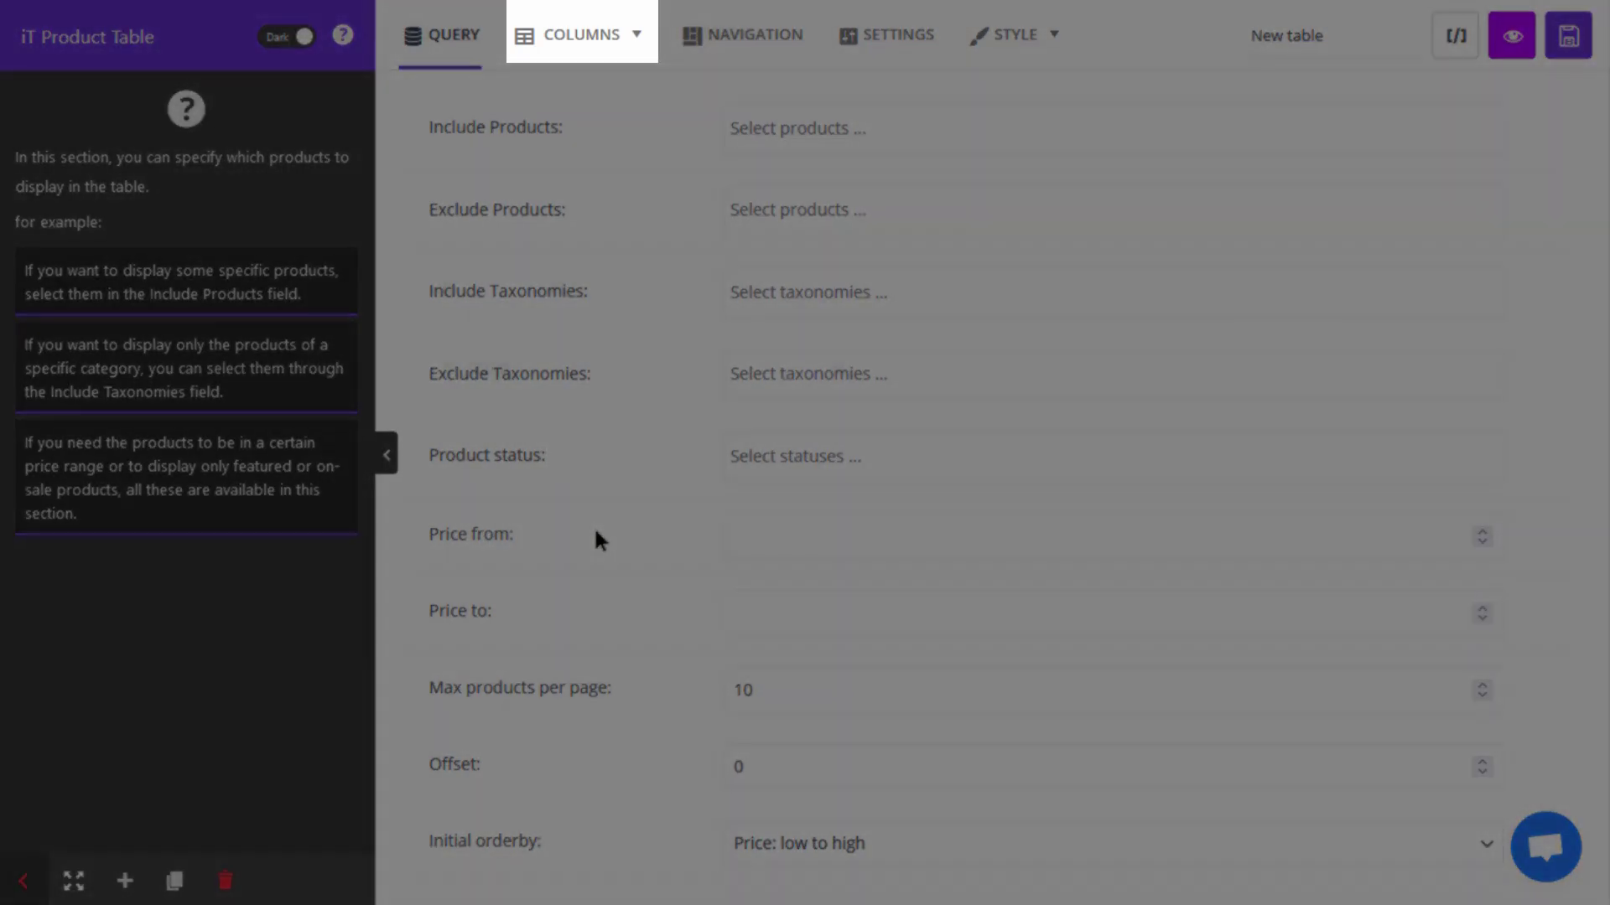
Add Column 4 to the Laptop layout's columns and open its Cell Content element list.
mouse_move(585, 61)
click(585, 97)
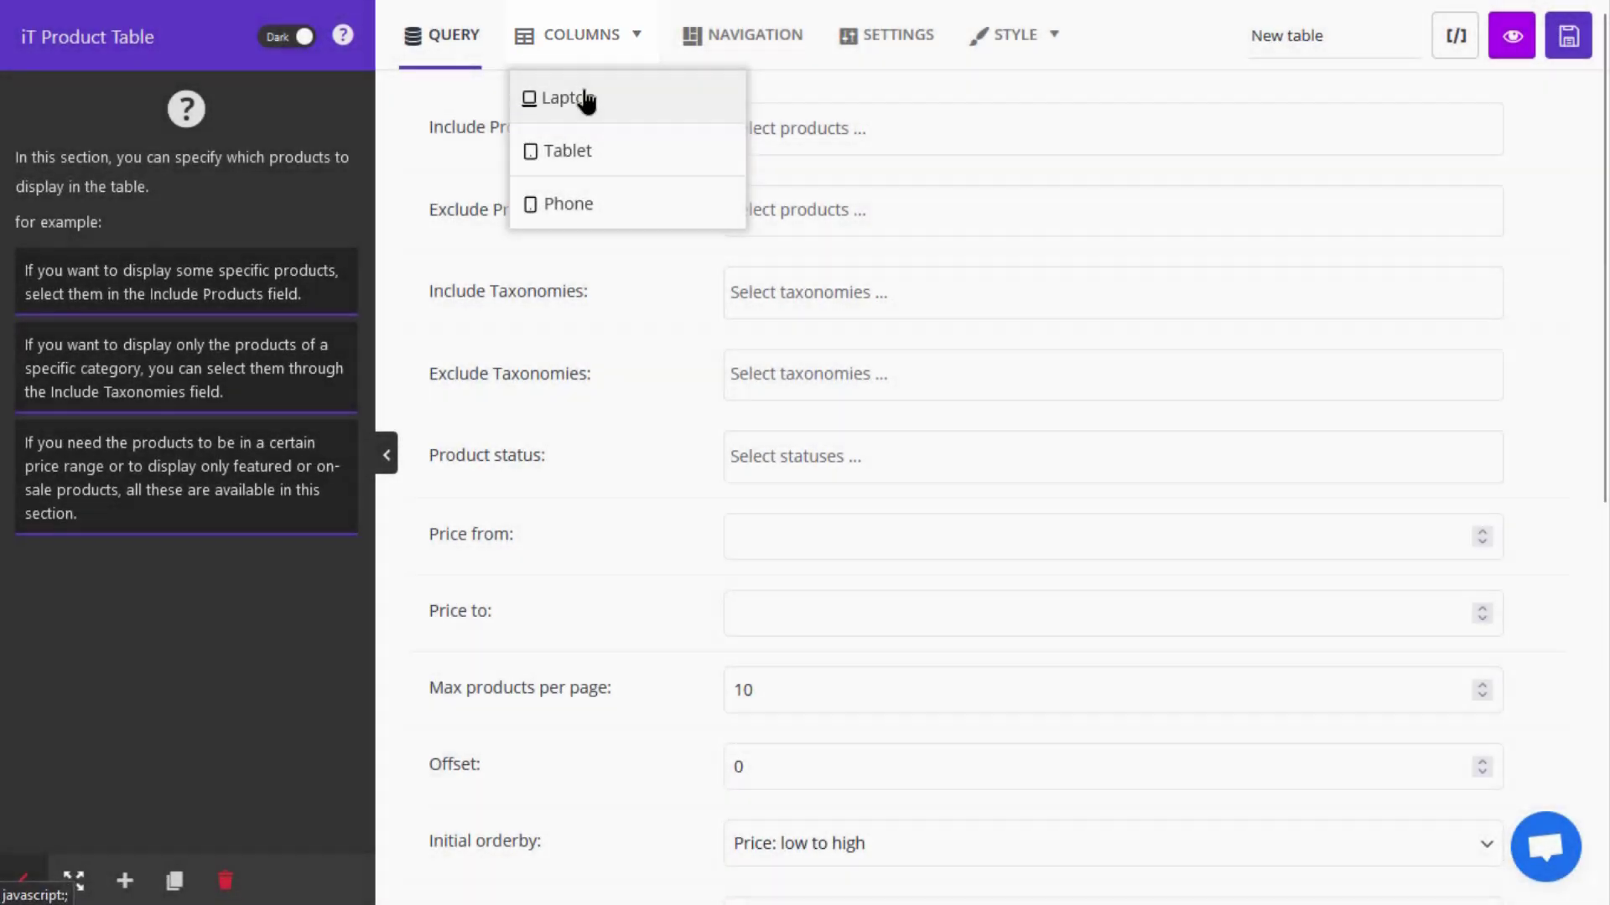
scroll(995, 593, down, 10)
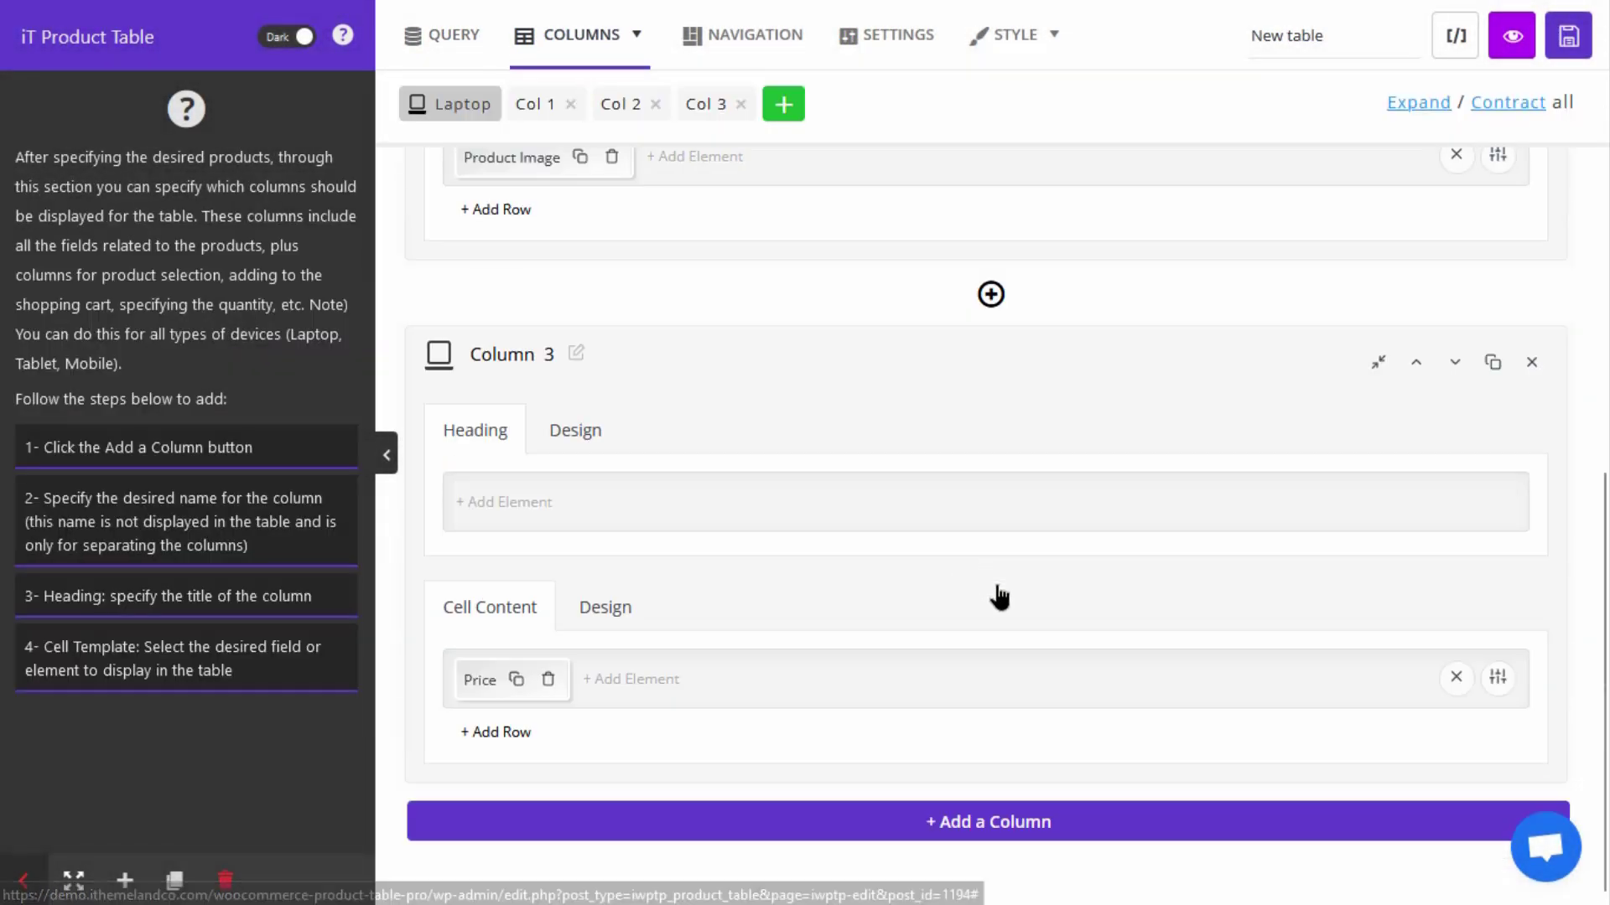
click(1015, 828)
scroll(970, 622, down, 5)
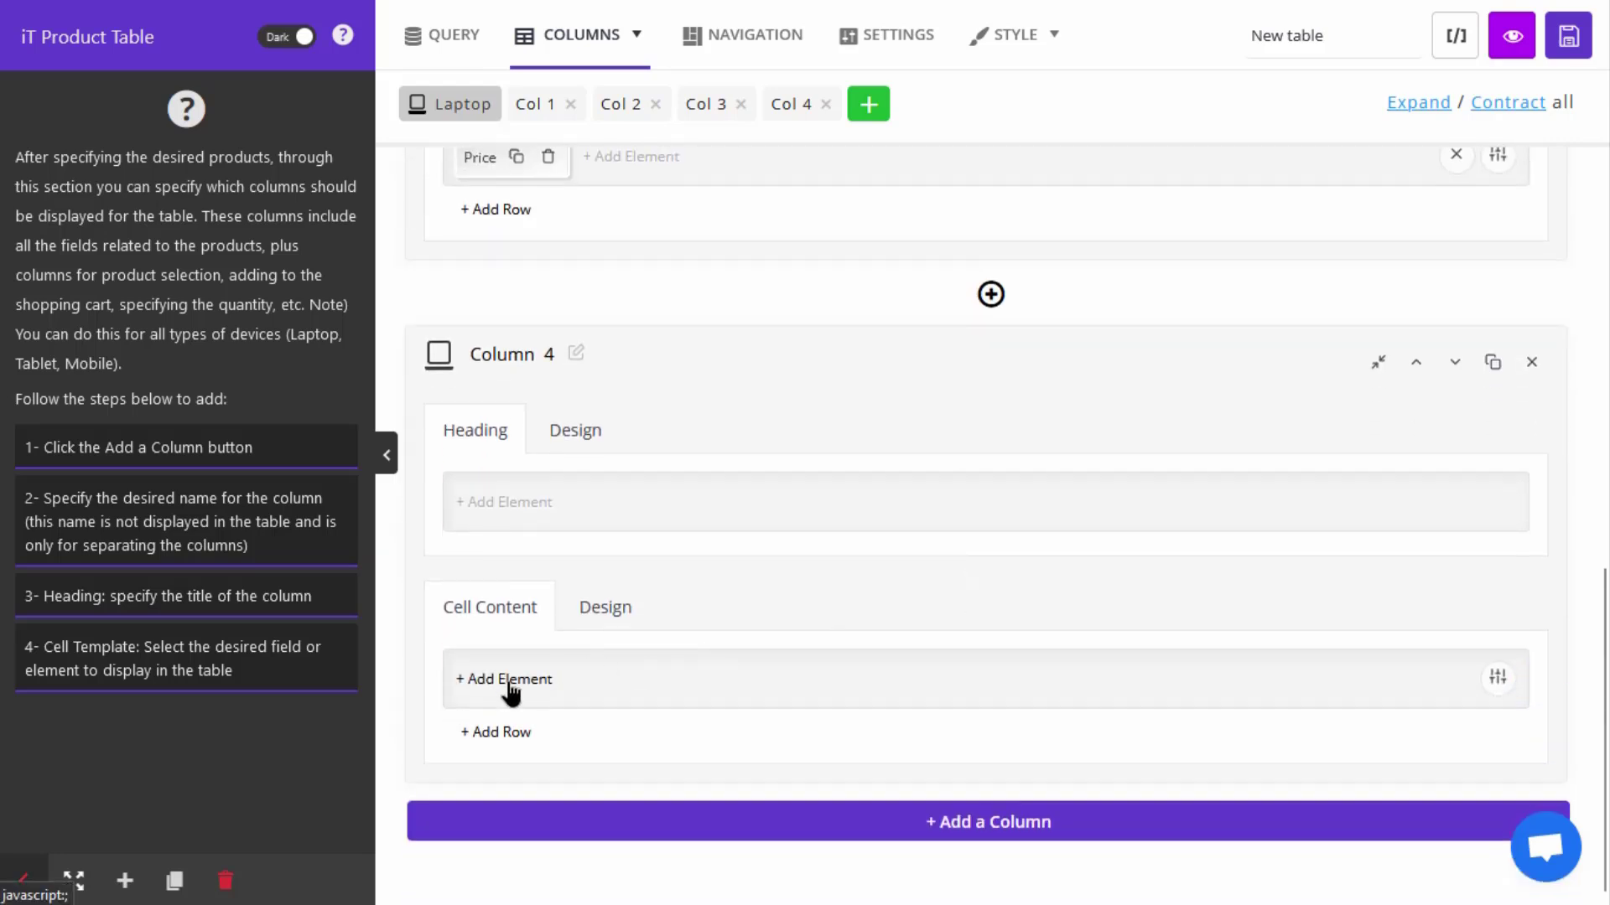
click(510, 684)
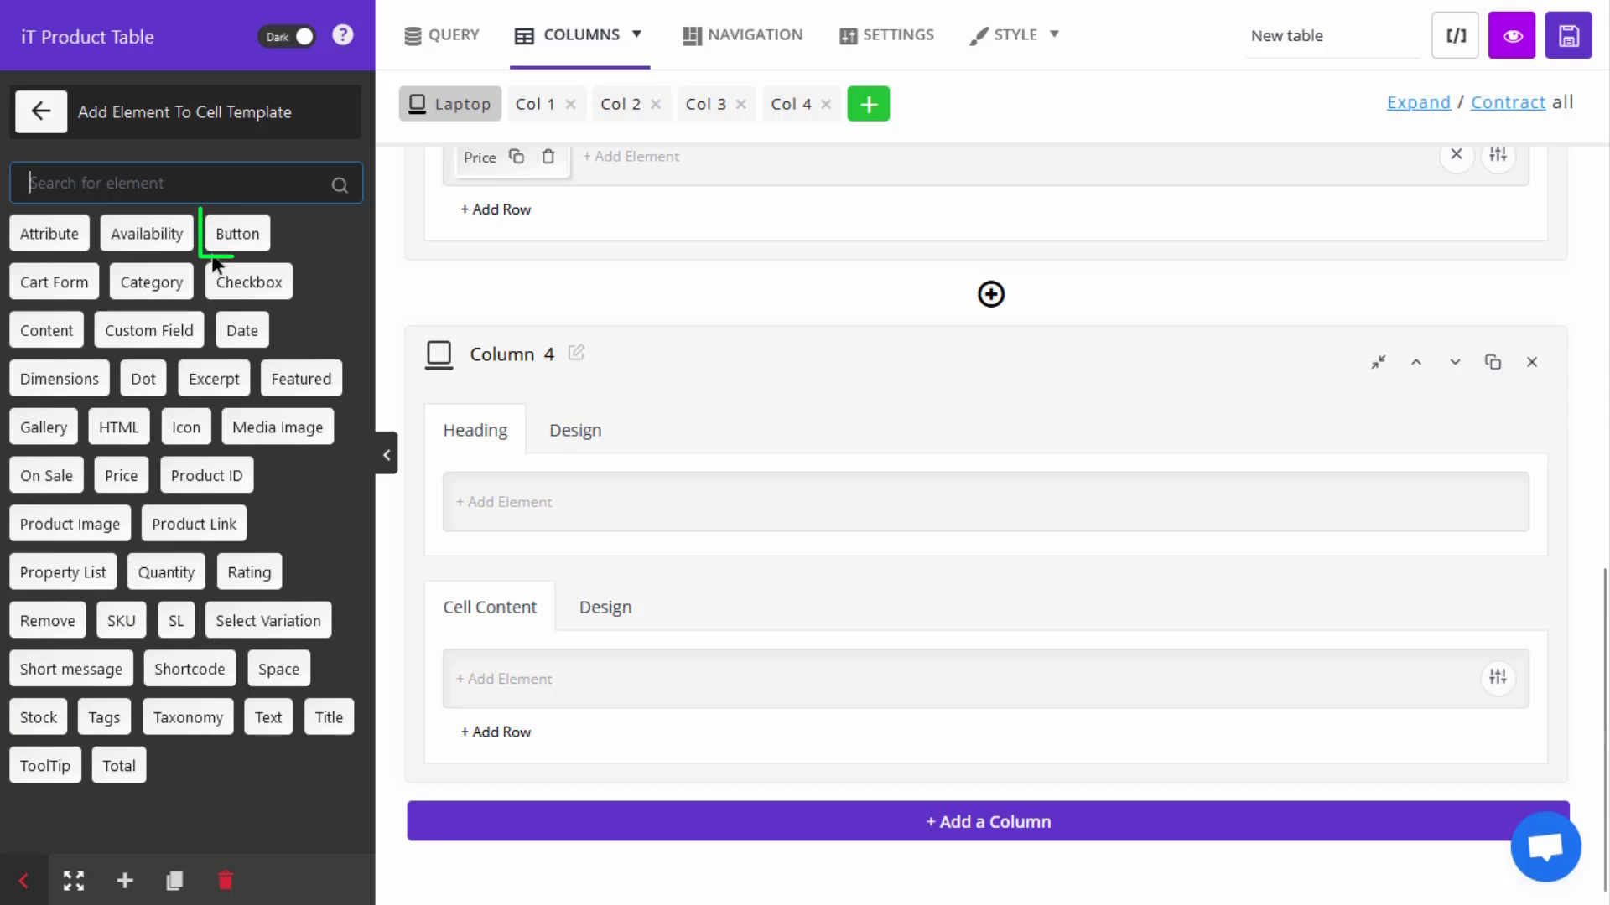
Insert a Button element into Column 4, creating a 'Buy here' button linked to the product page.
click(238, 241)
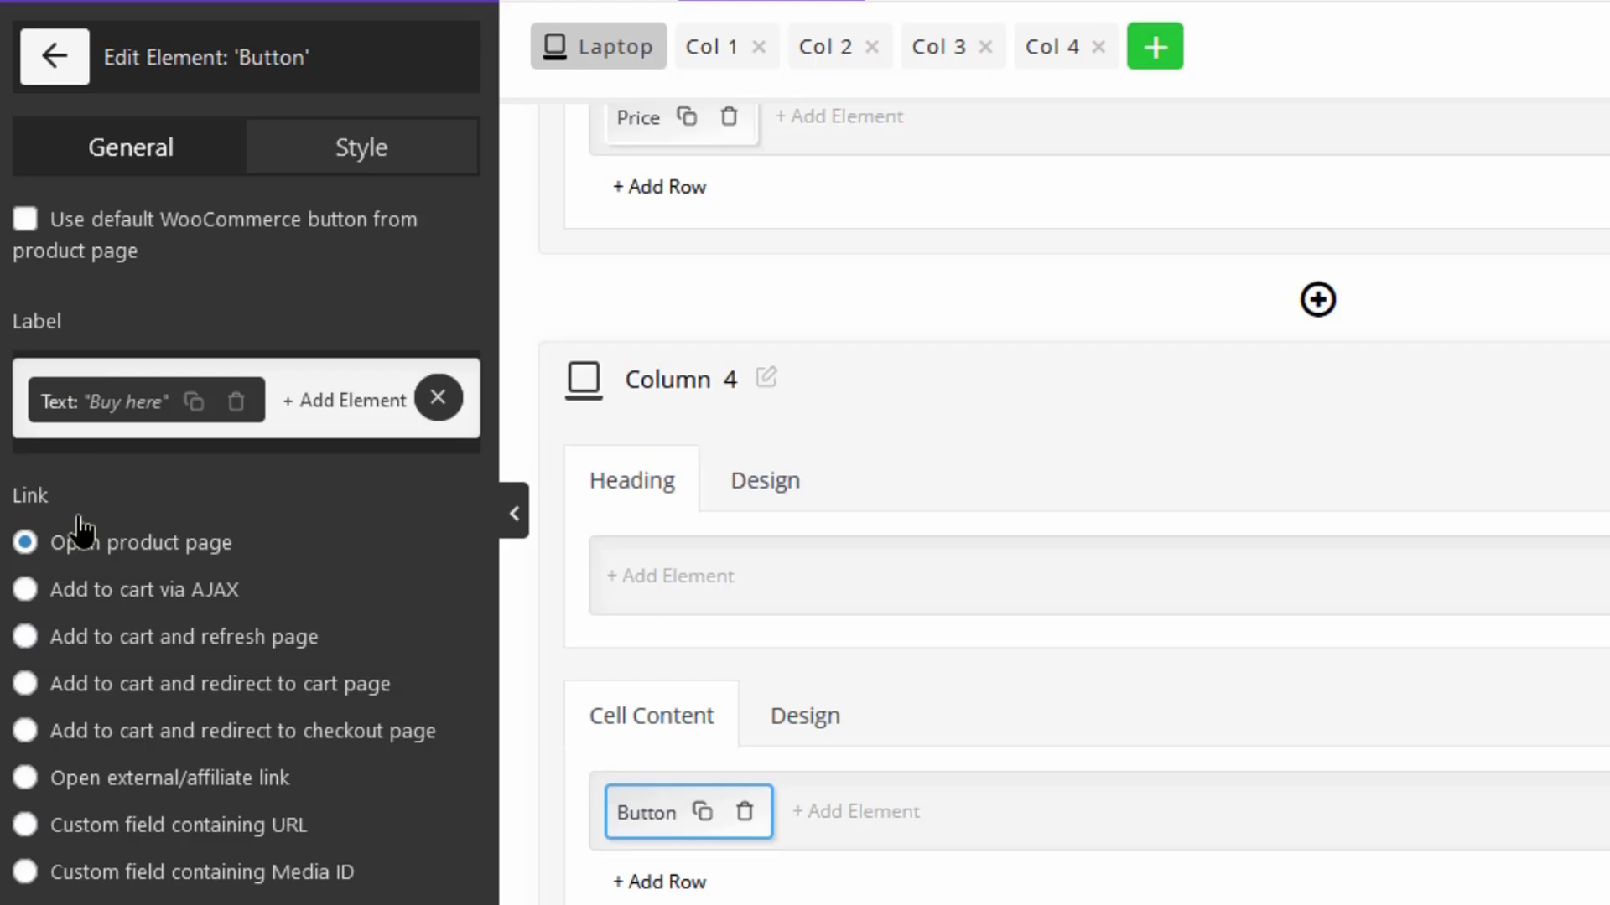
scroll(76, 625, down, 5)
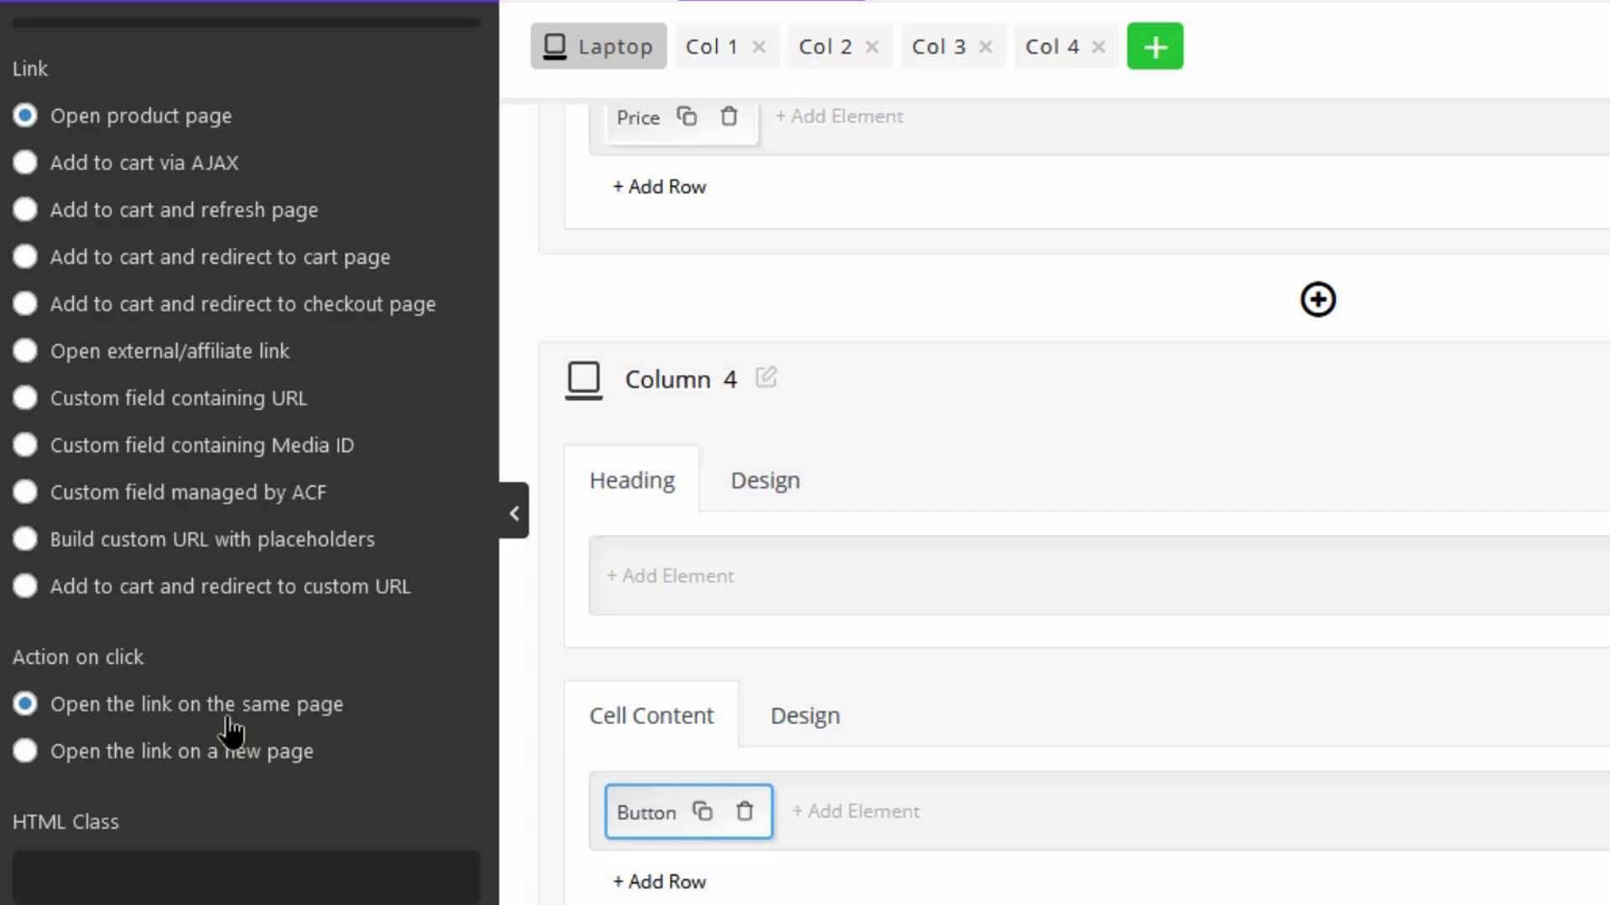
scroll(231, 731, up, 5)
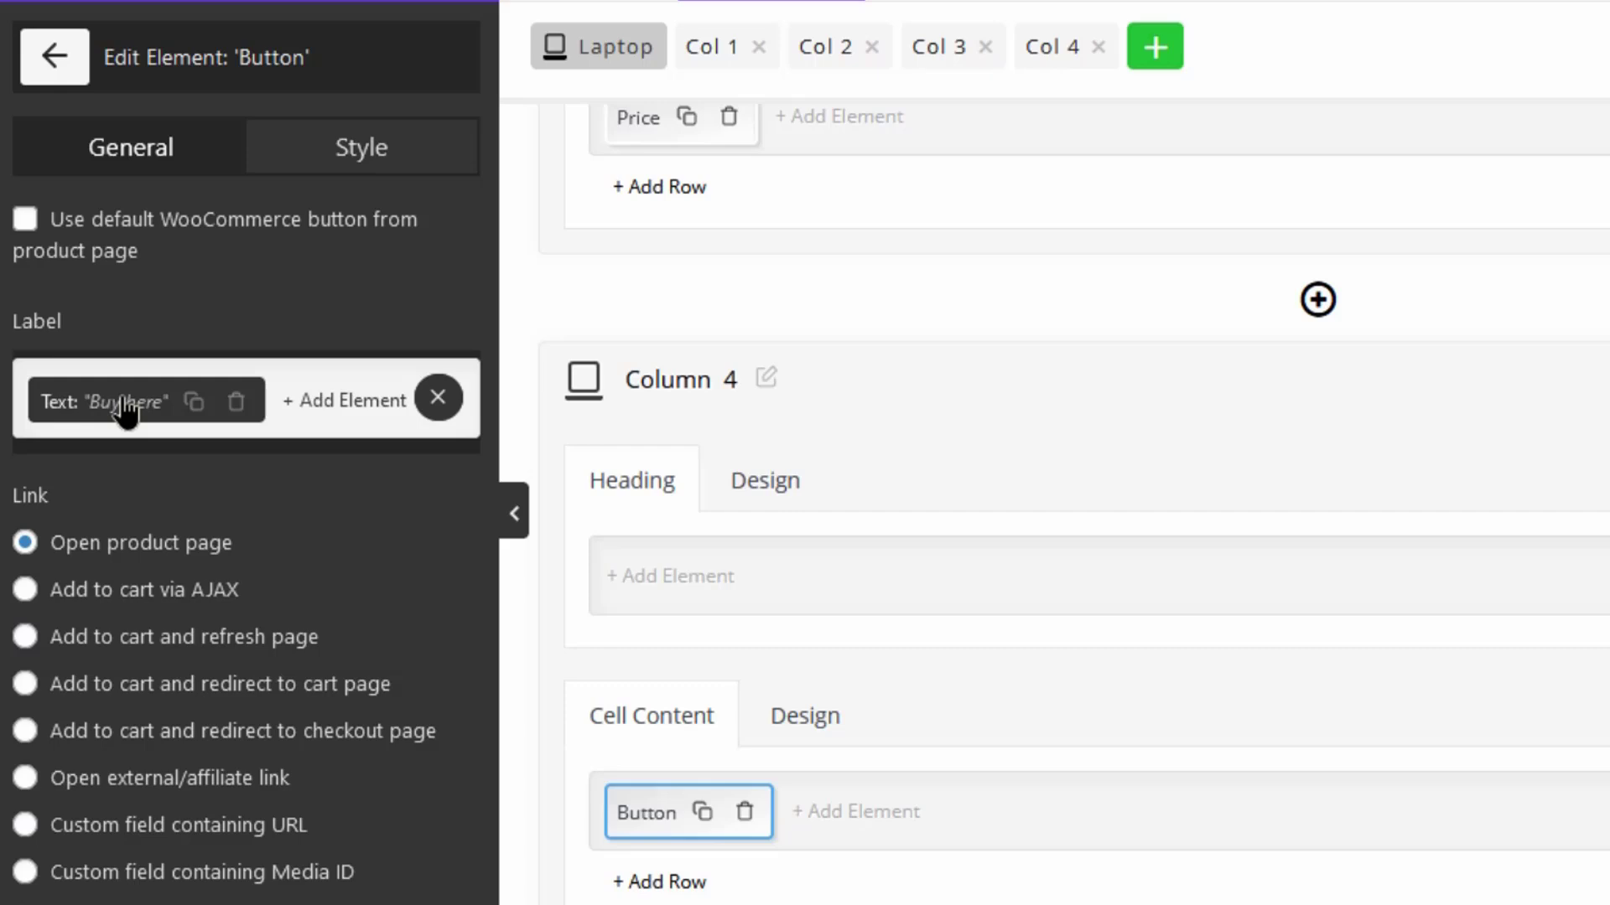
click(237, 406)
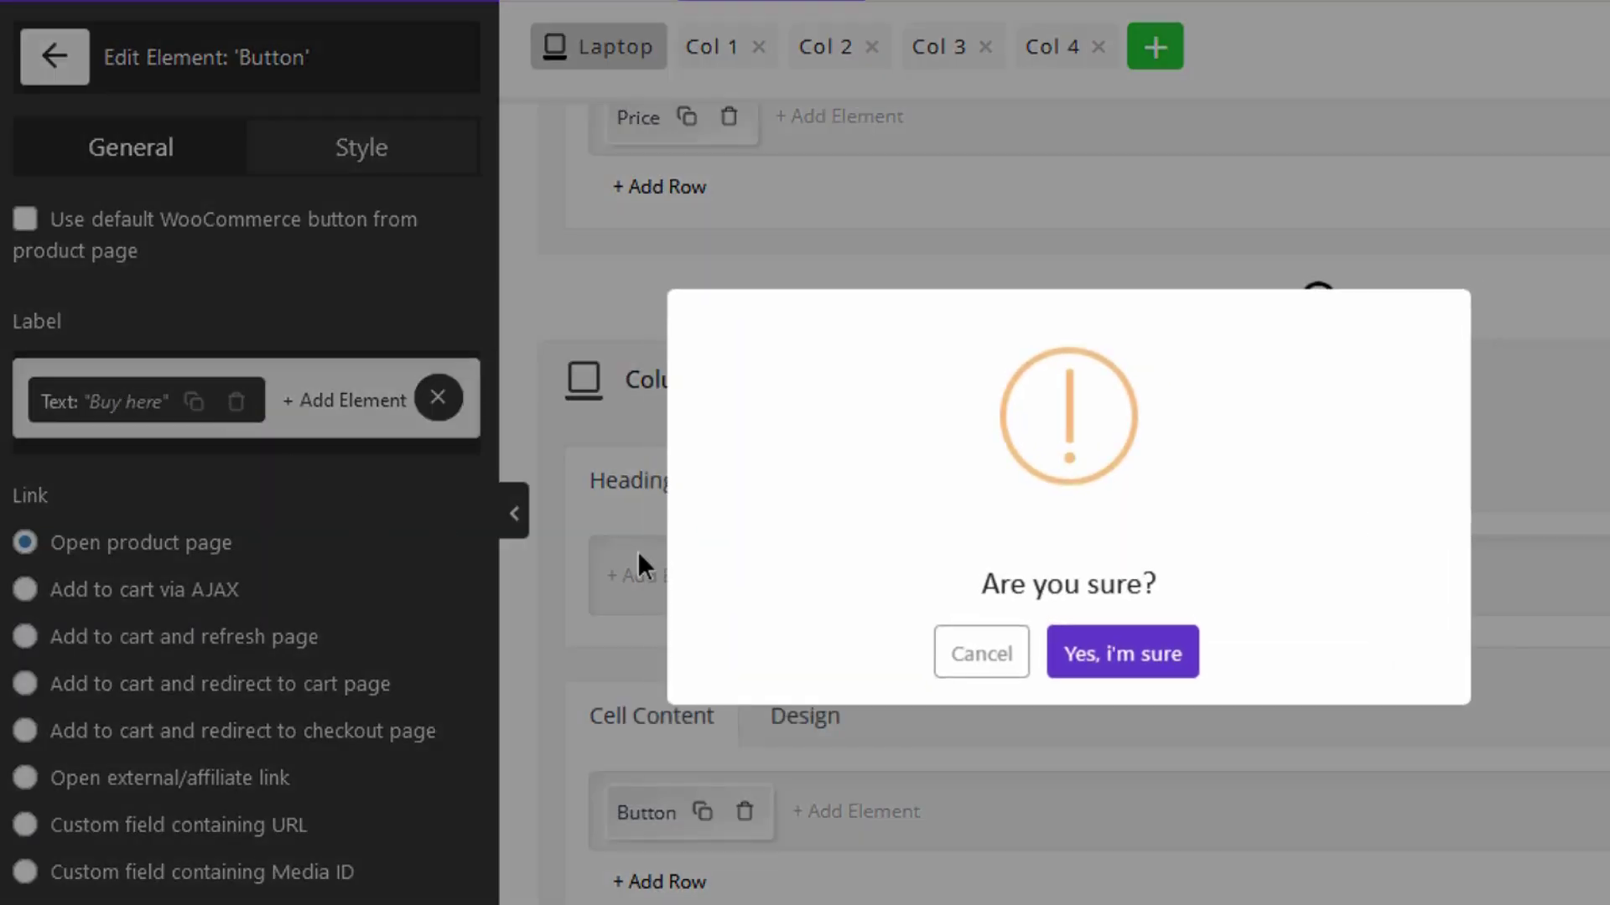
Delete the 'Buy here' text label and add a Shopping cart icon as the button's label.
click(1149, 664)
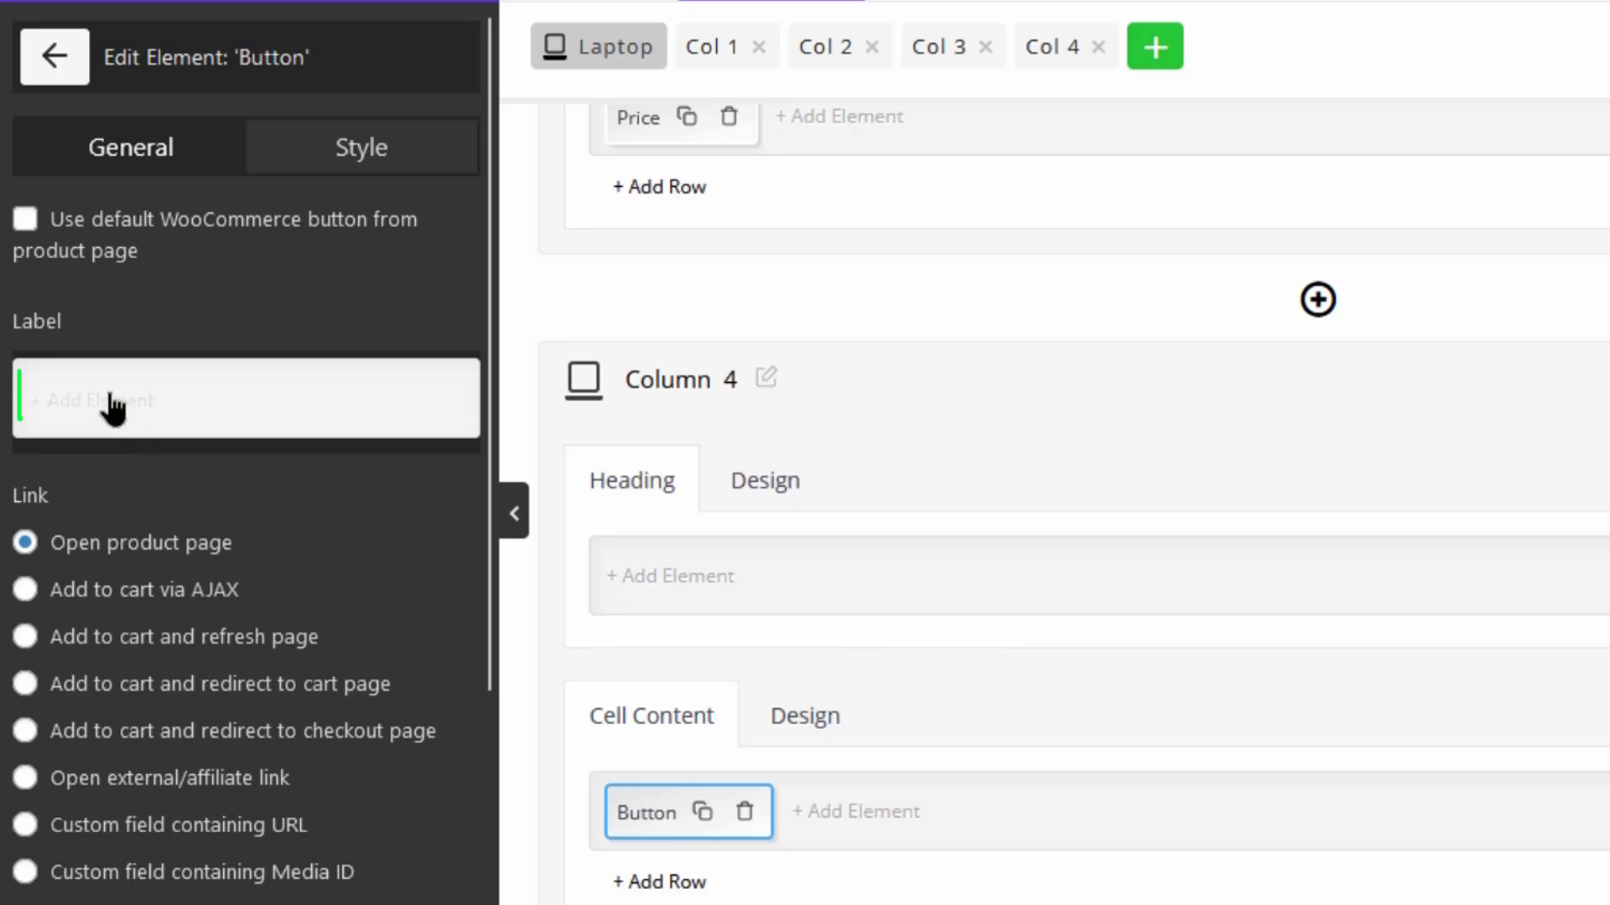
click(114, 402)
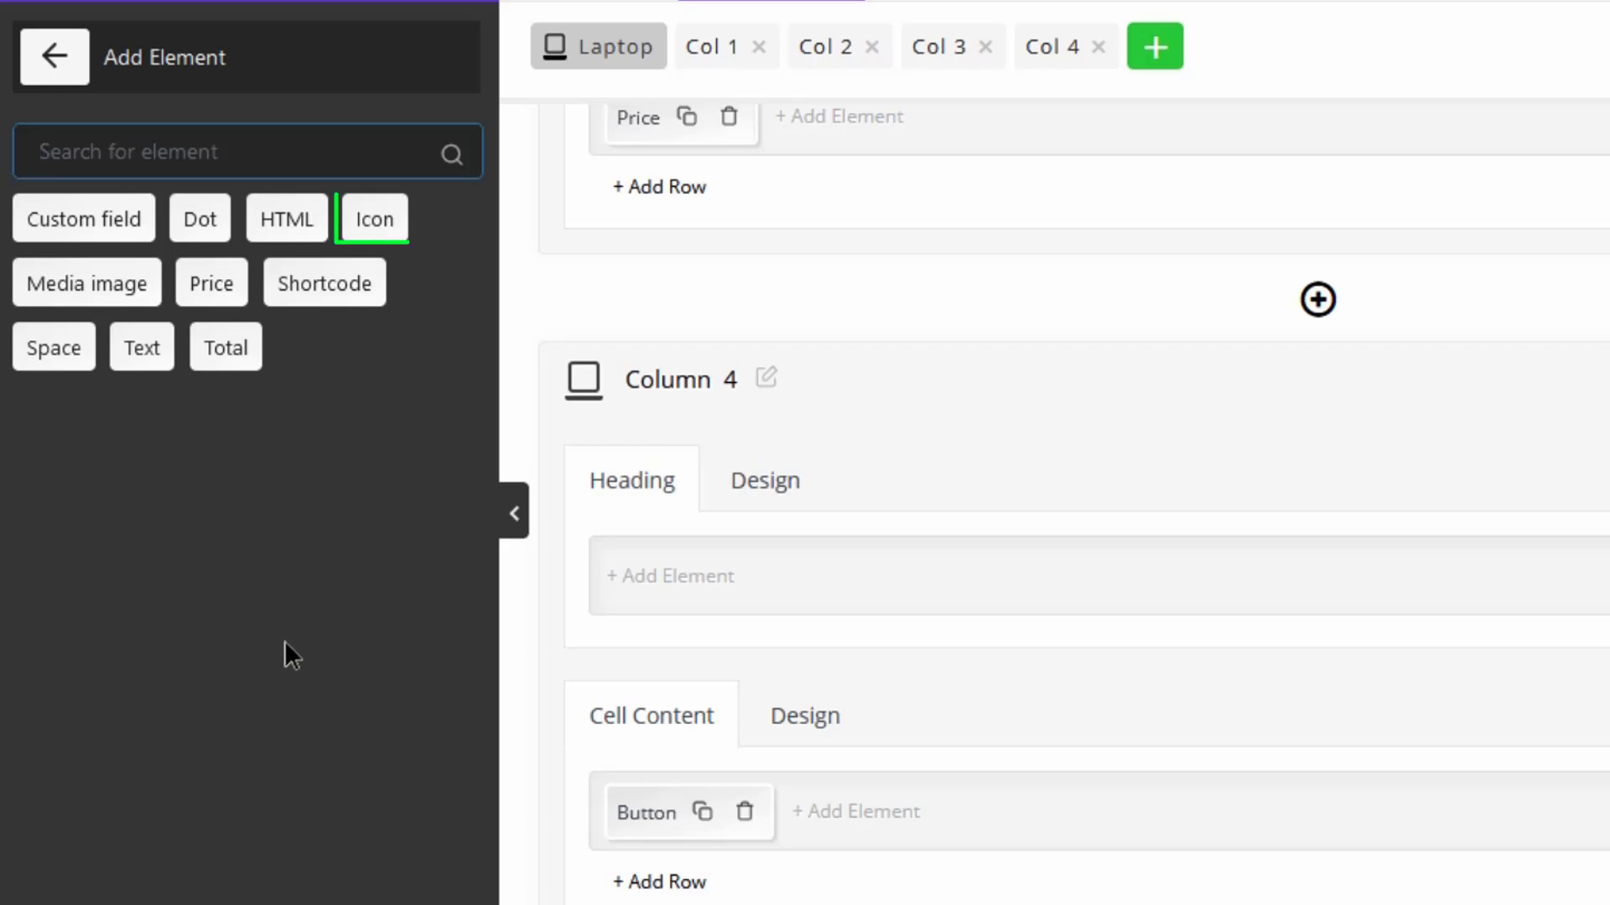
click(375, 220)
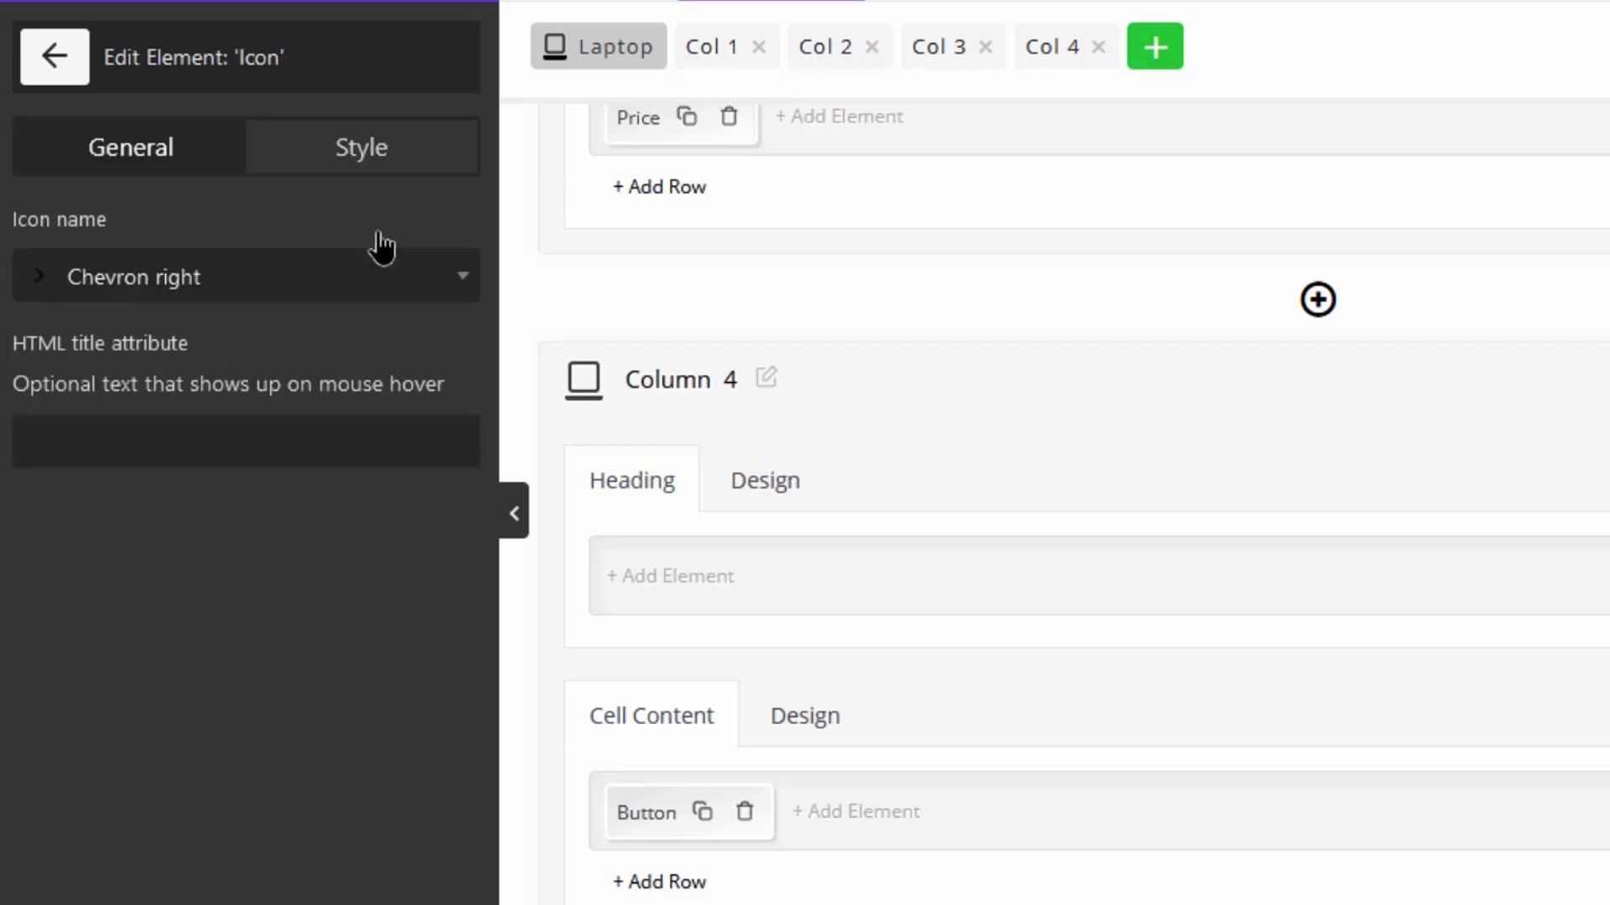
click(254, 298)
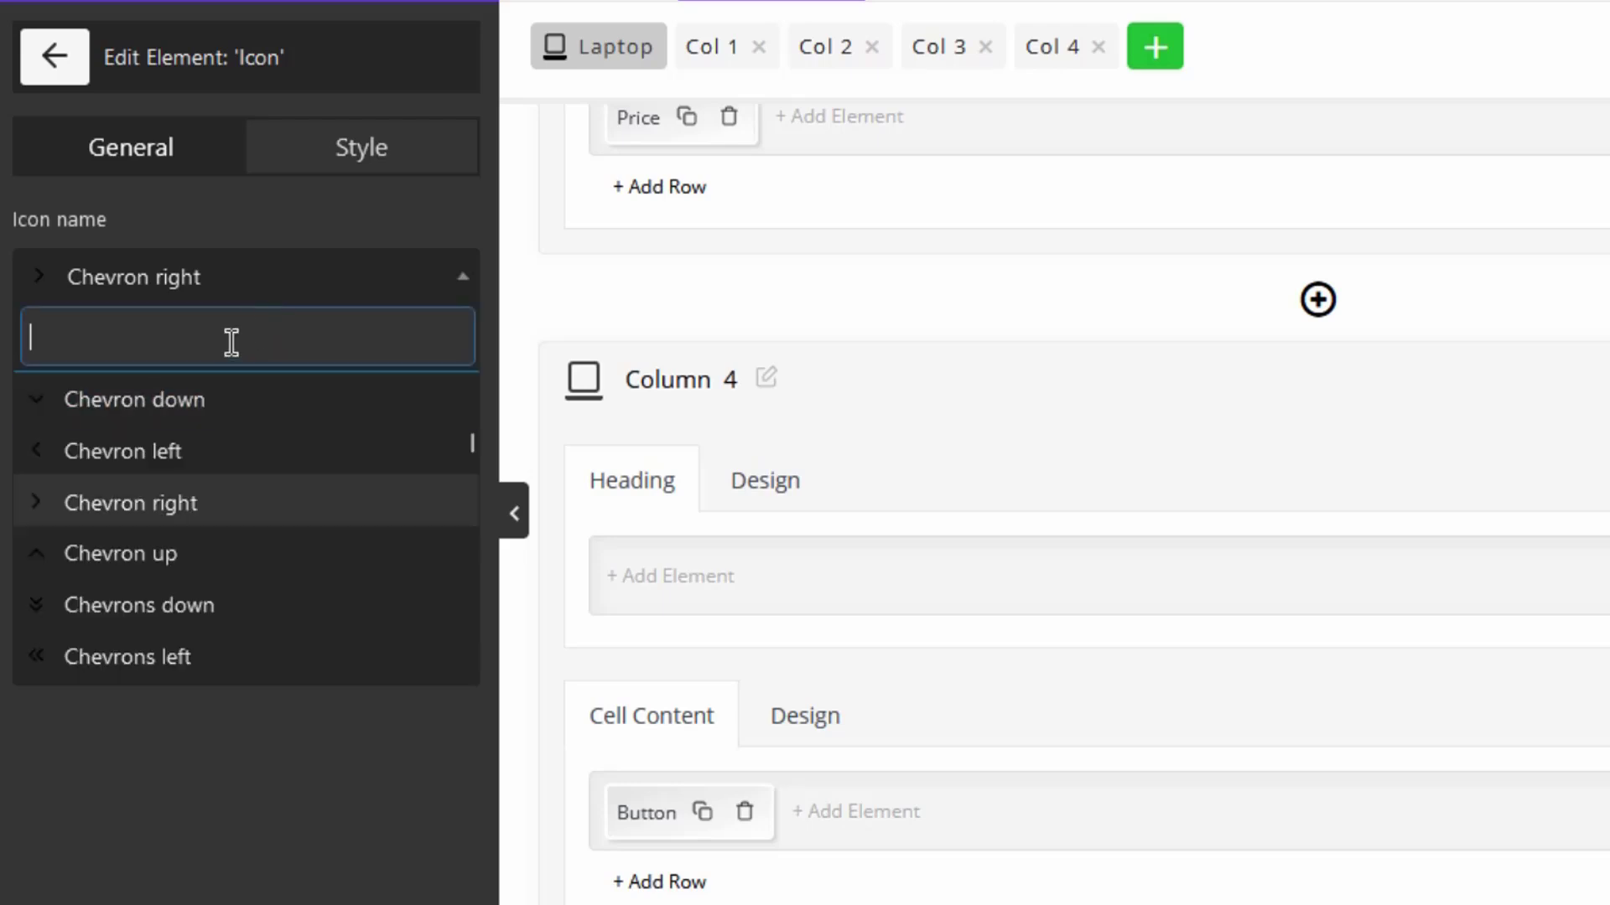
text(sho)
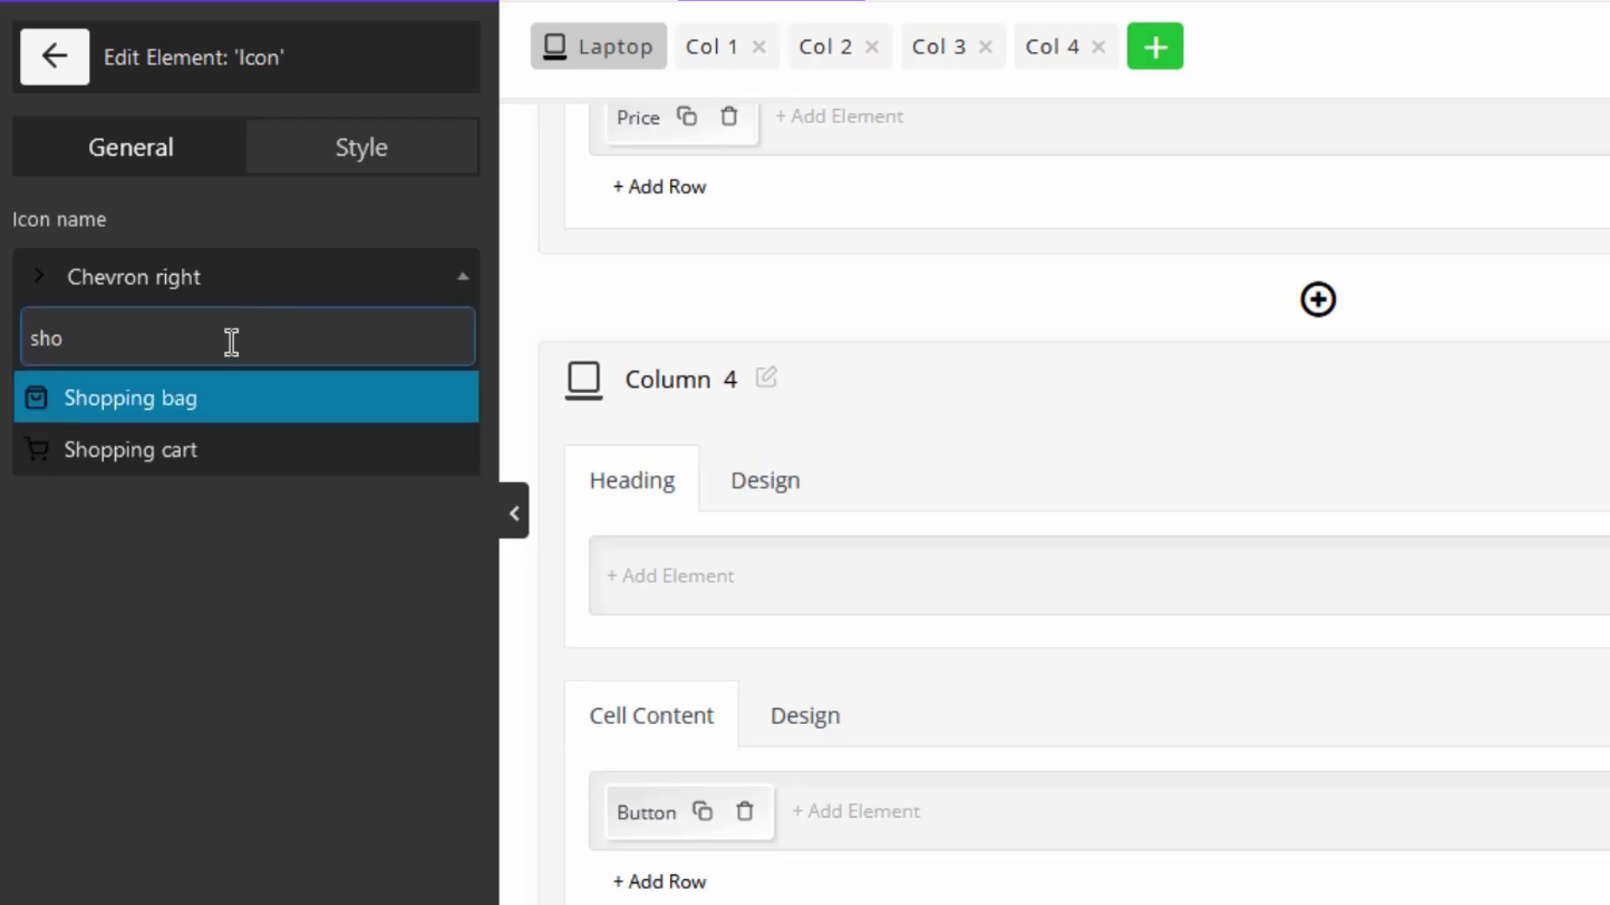
click(184, 469)
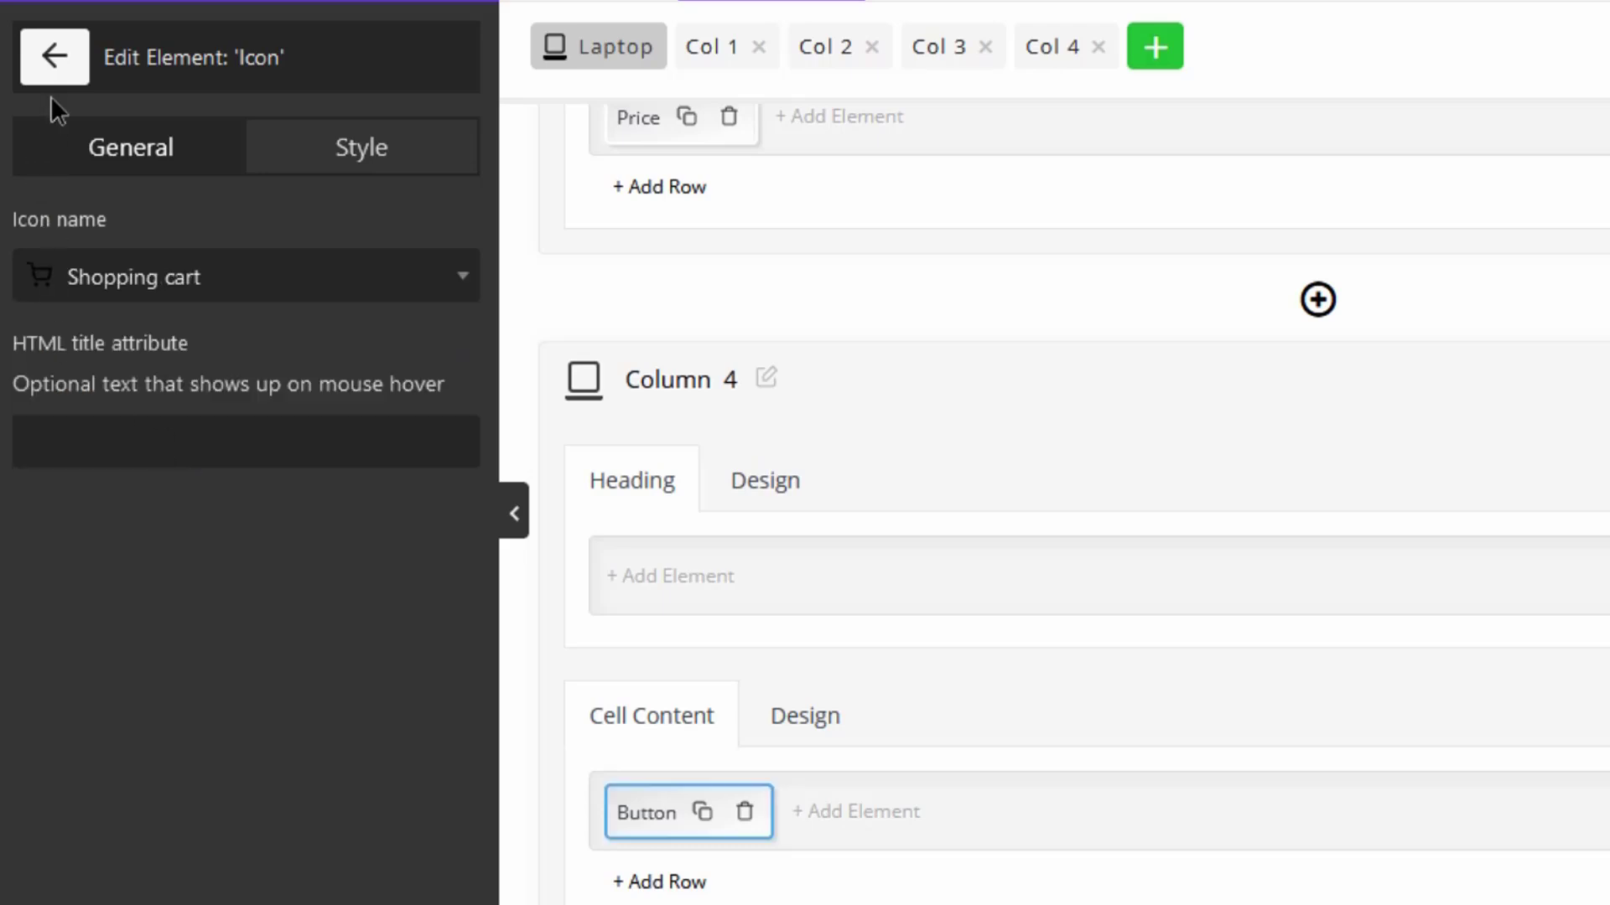
click(56, 59)
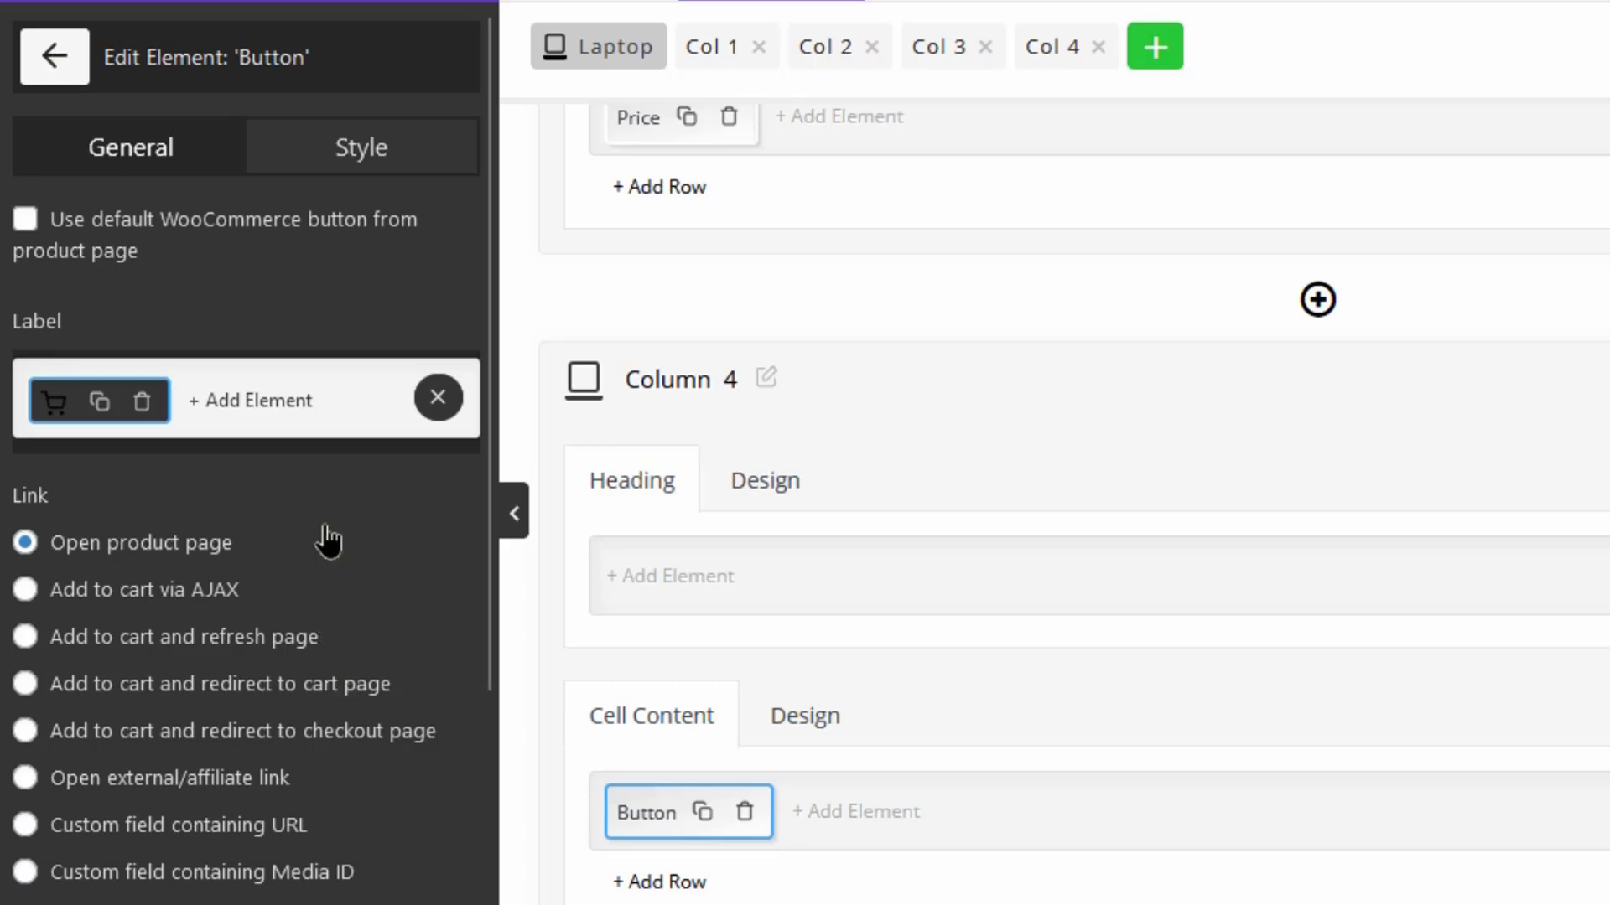
Try each Link option, settling on 'Add to cart and redirect to custom URL'.
click(168, 600)
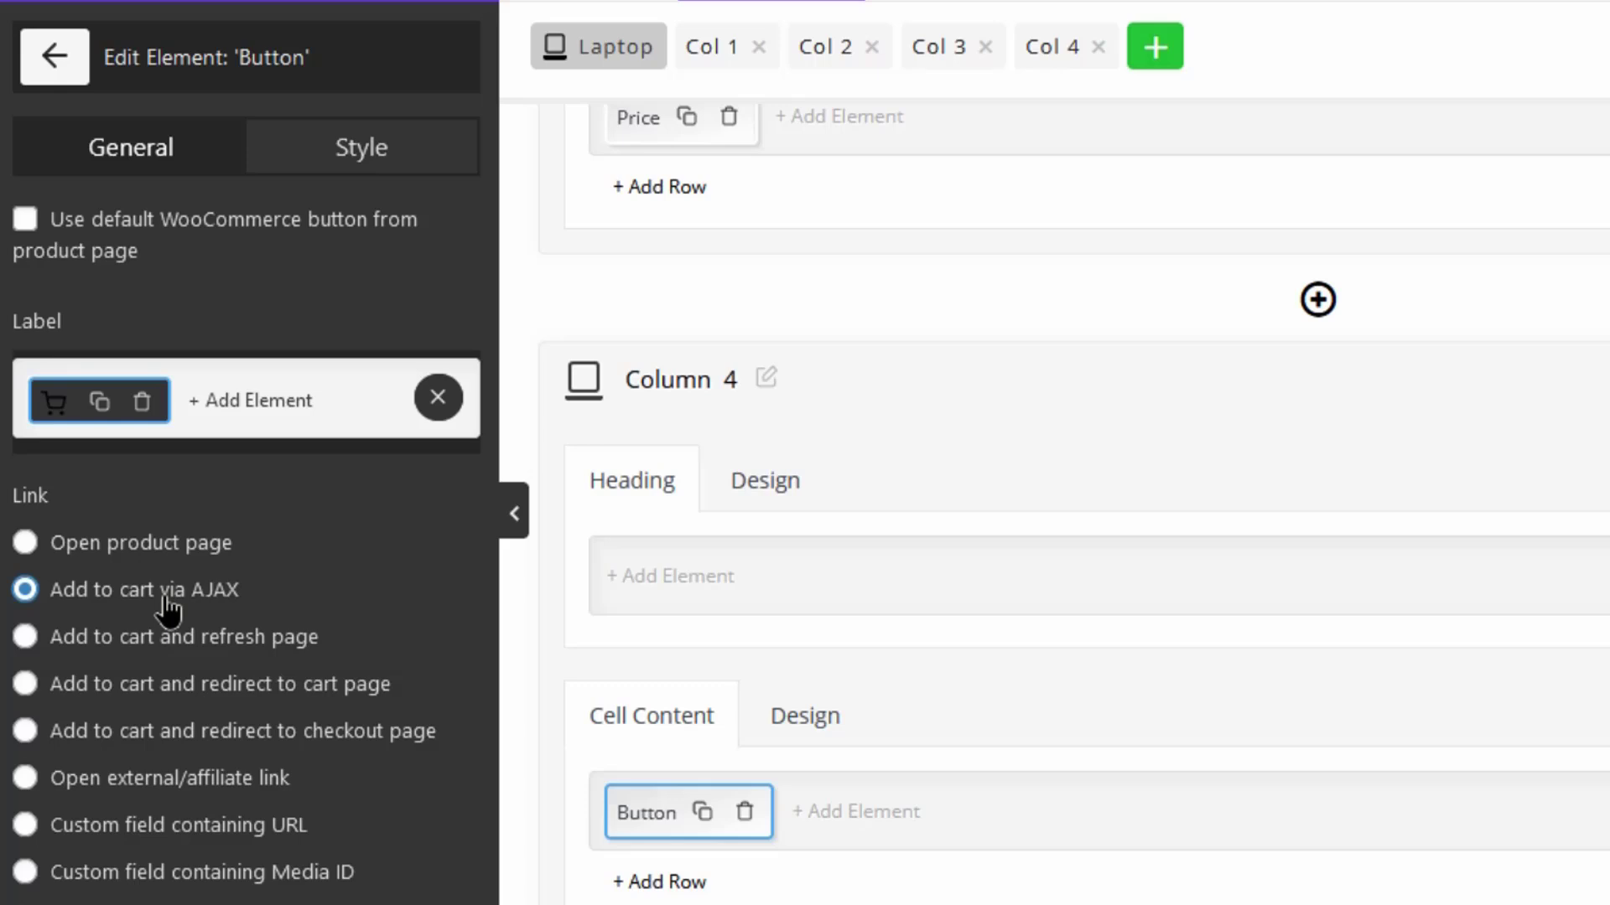
click(148, 655)
click(117, 696)
click(150, 747)
scroll(150, 747, down, 3)
click(192, 826)
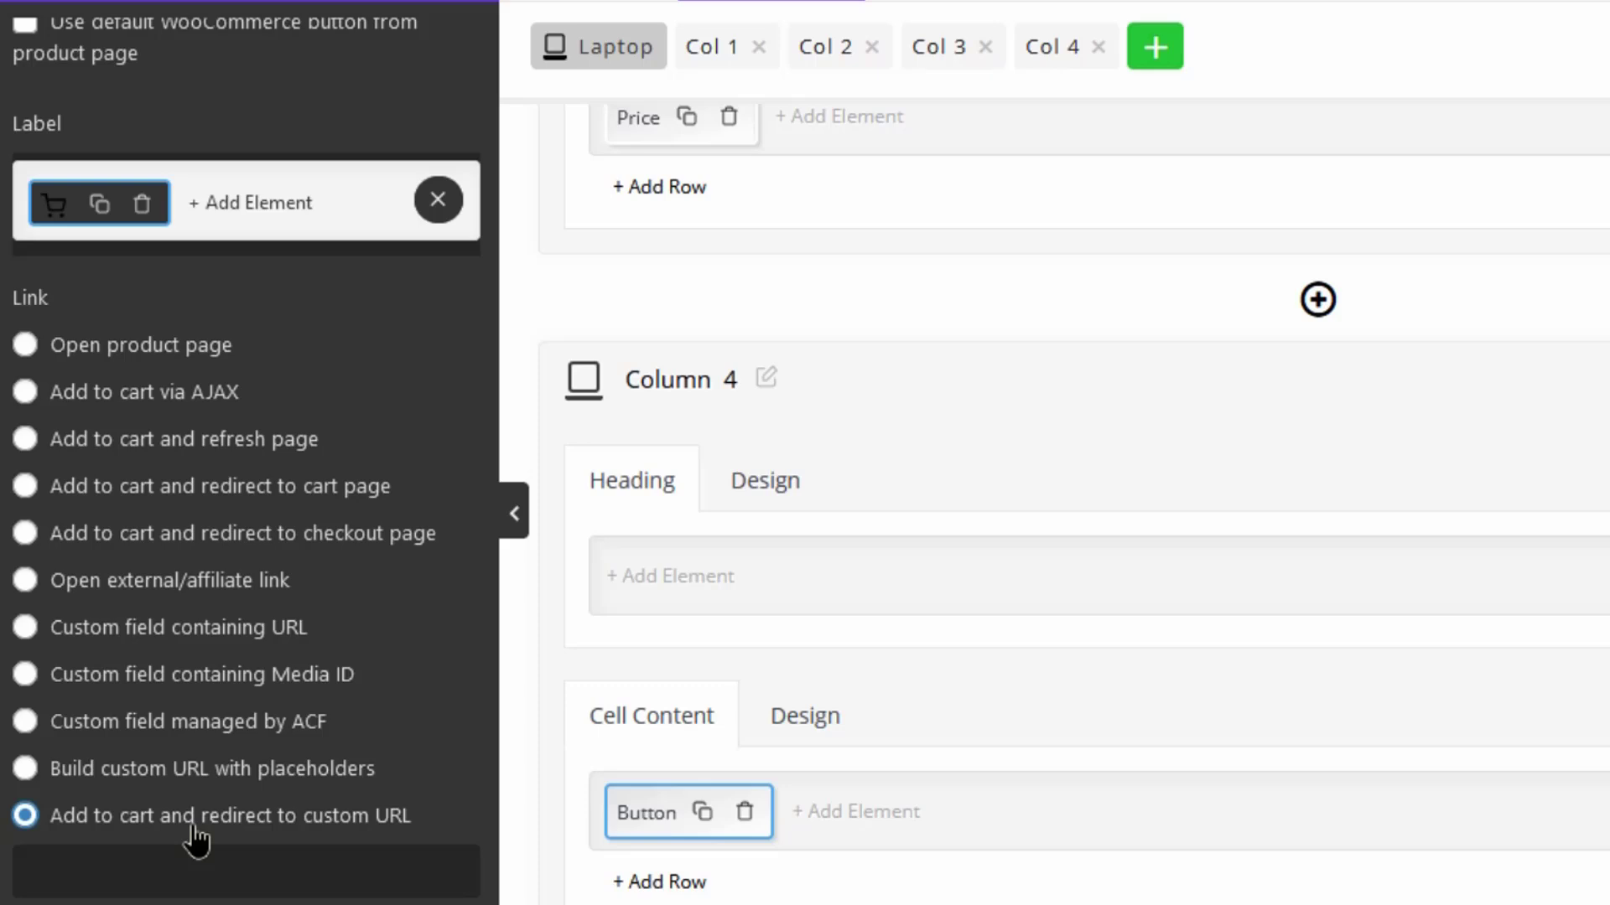
scroll(285, 403, up, 3)
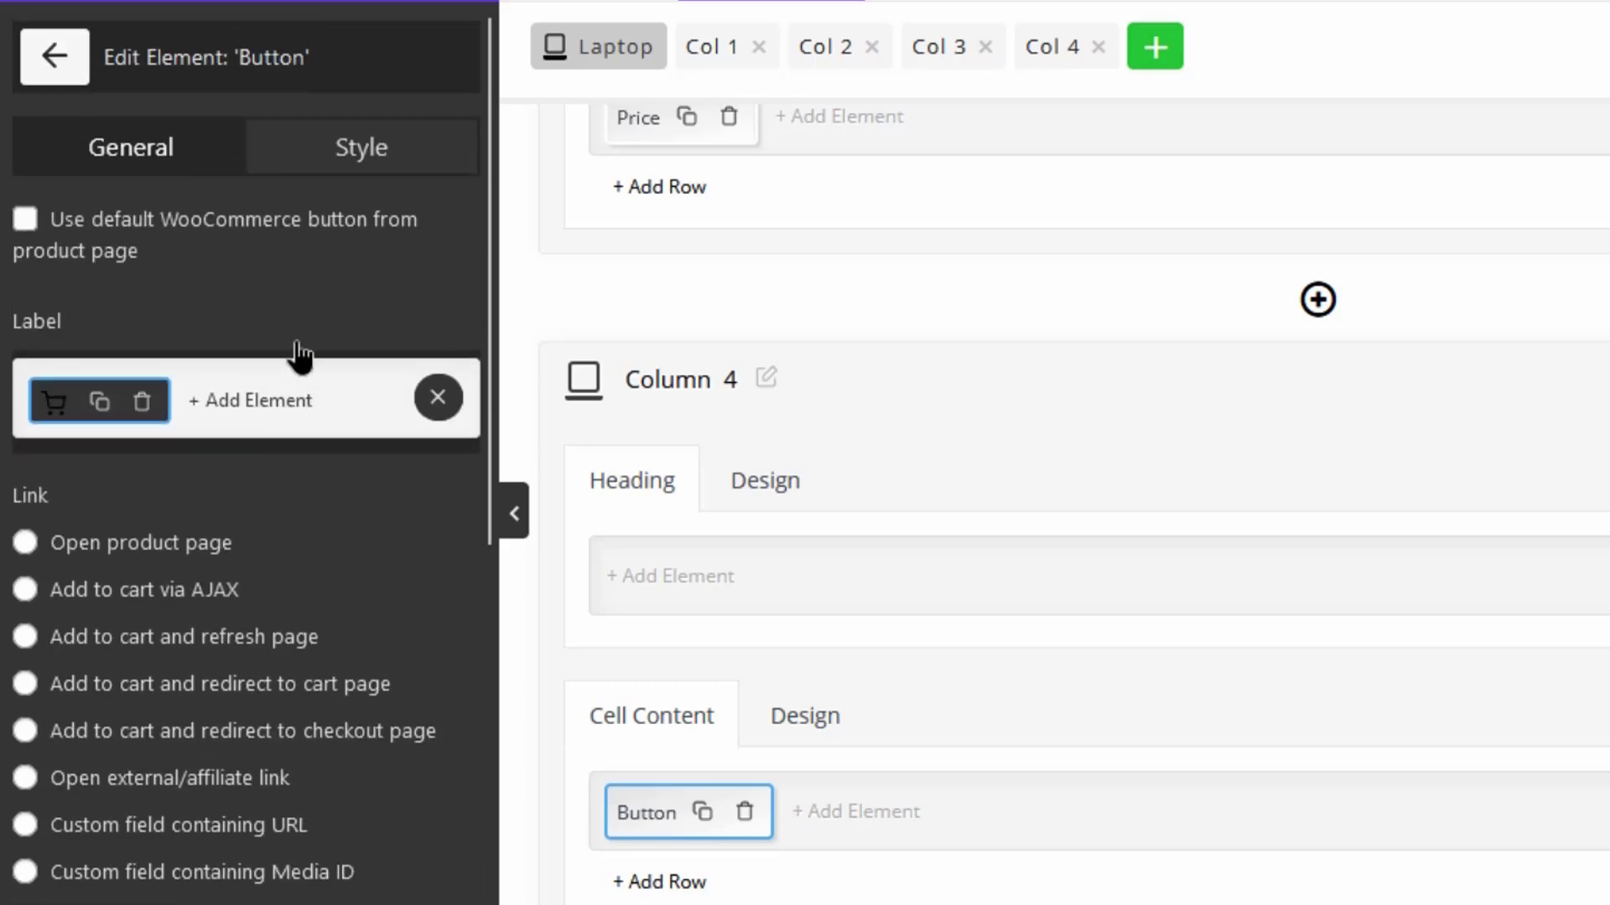
Review the Style for Button options, then expand the Style when out of stock options.
click(362, 151)
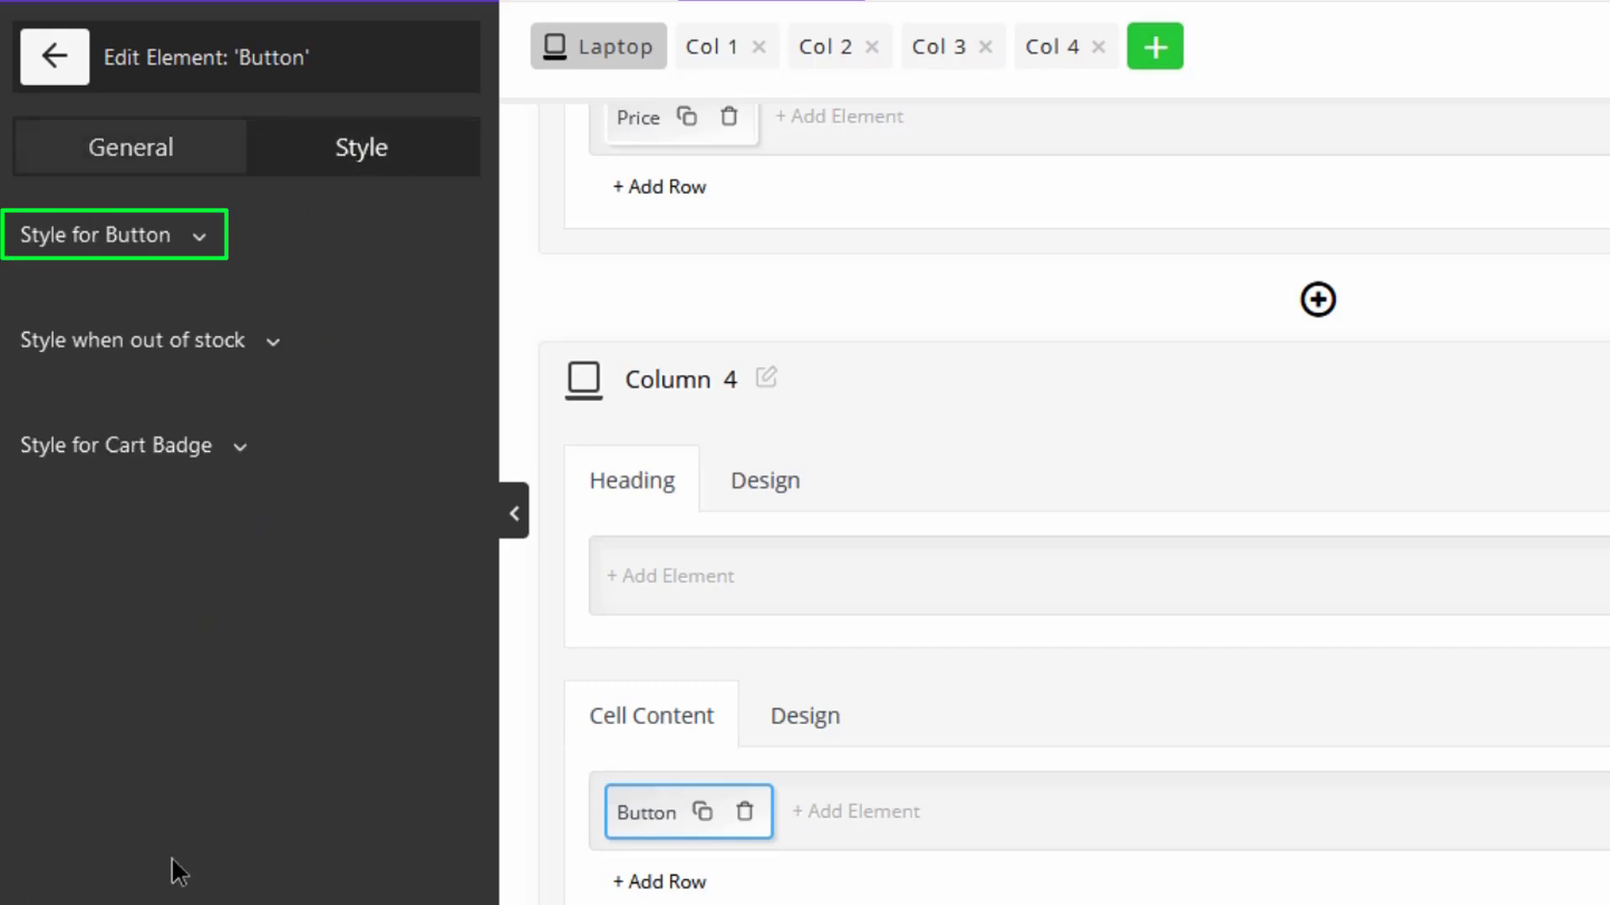
click(186, 241)
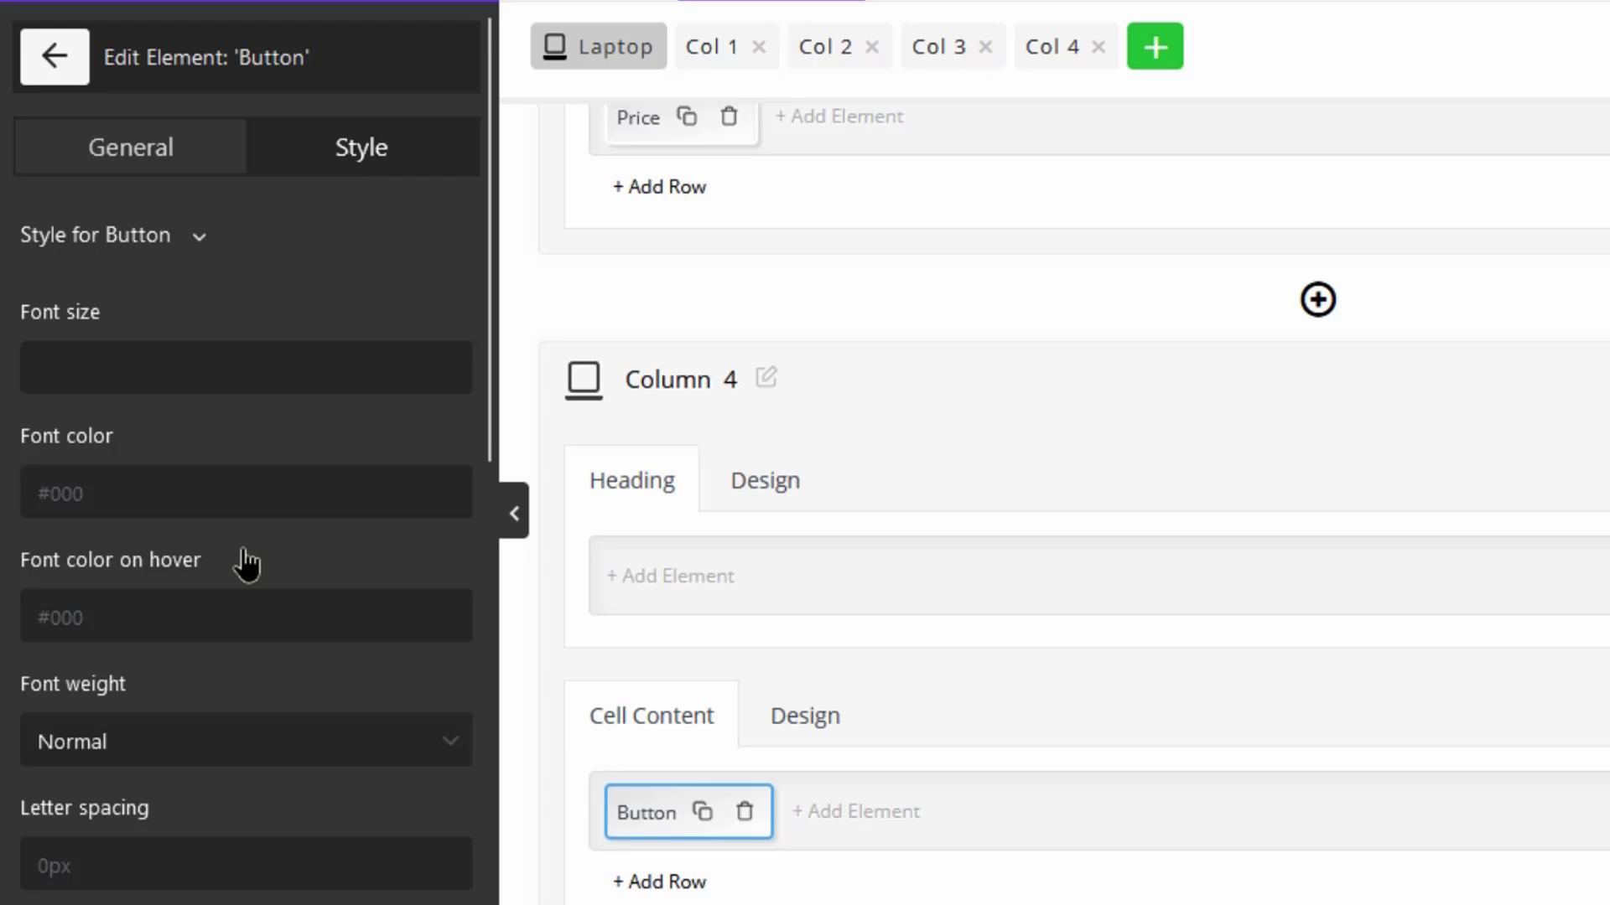
scroll(223, 730, down, 5)
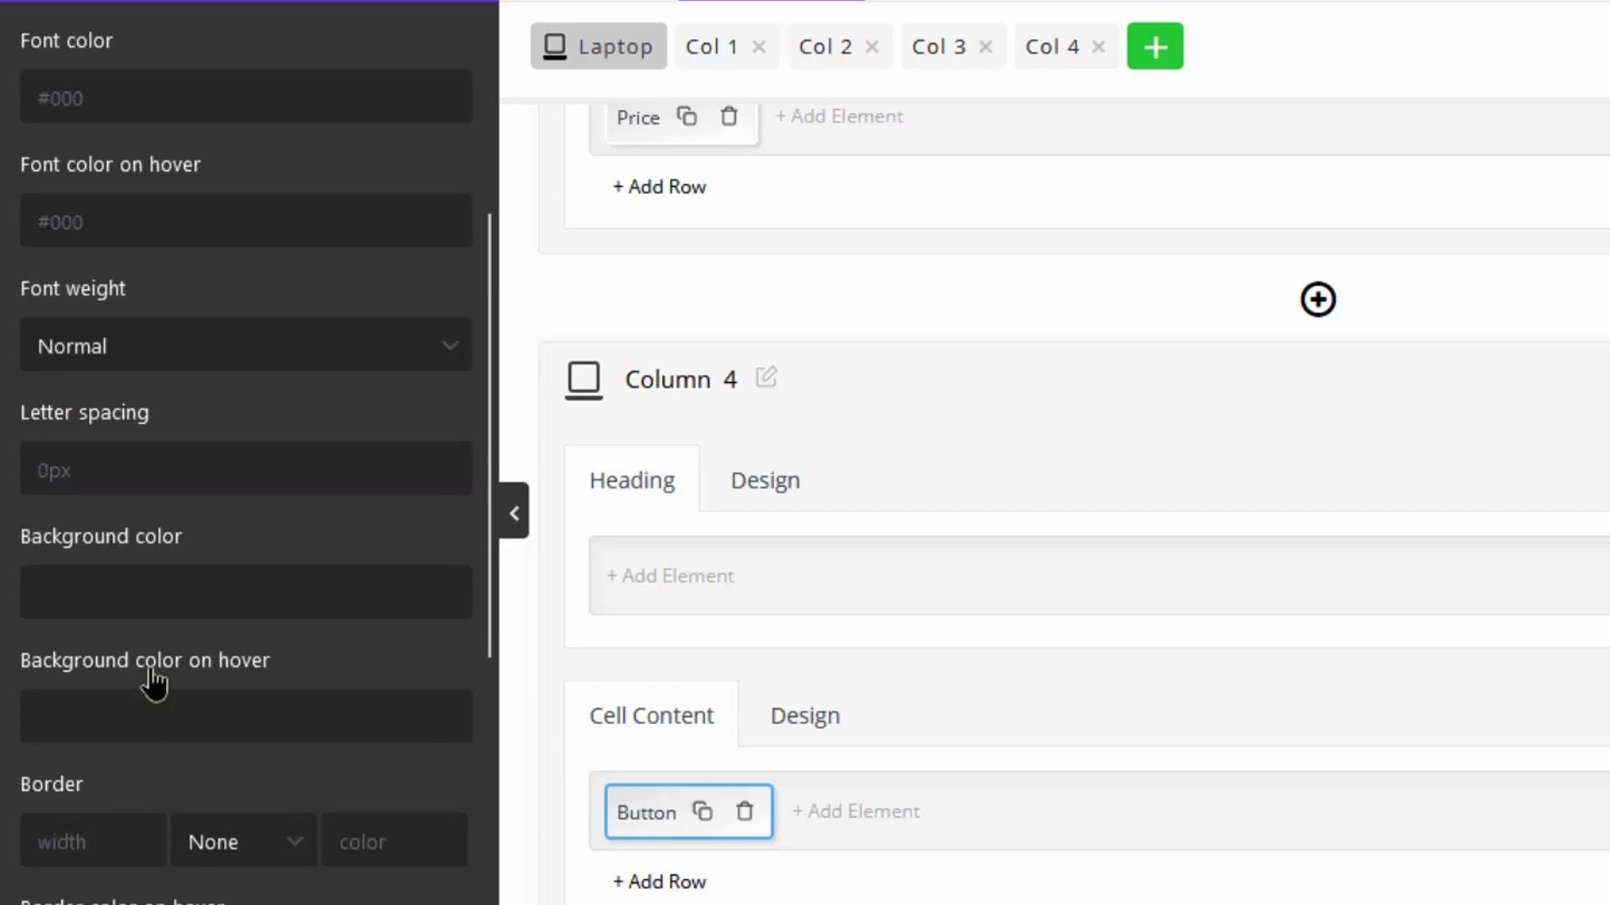
scroll(148, 575, up, 1)
scroll(151, 578, down, 7)
scroll(154, 581, up, 10)
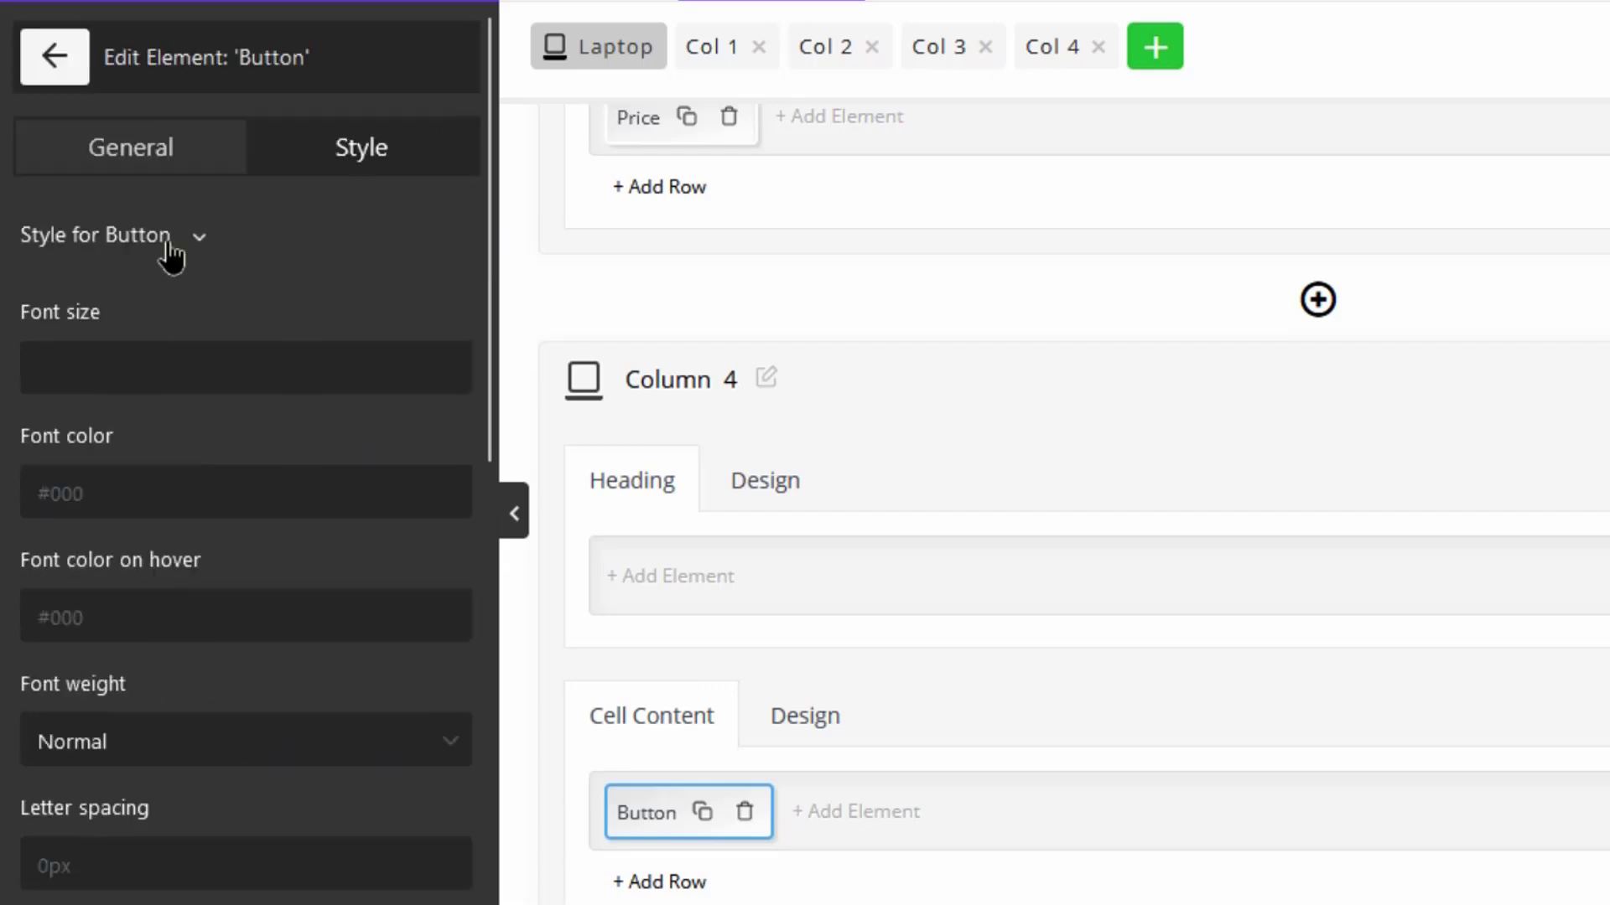
click(171, 251)
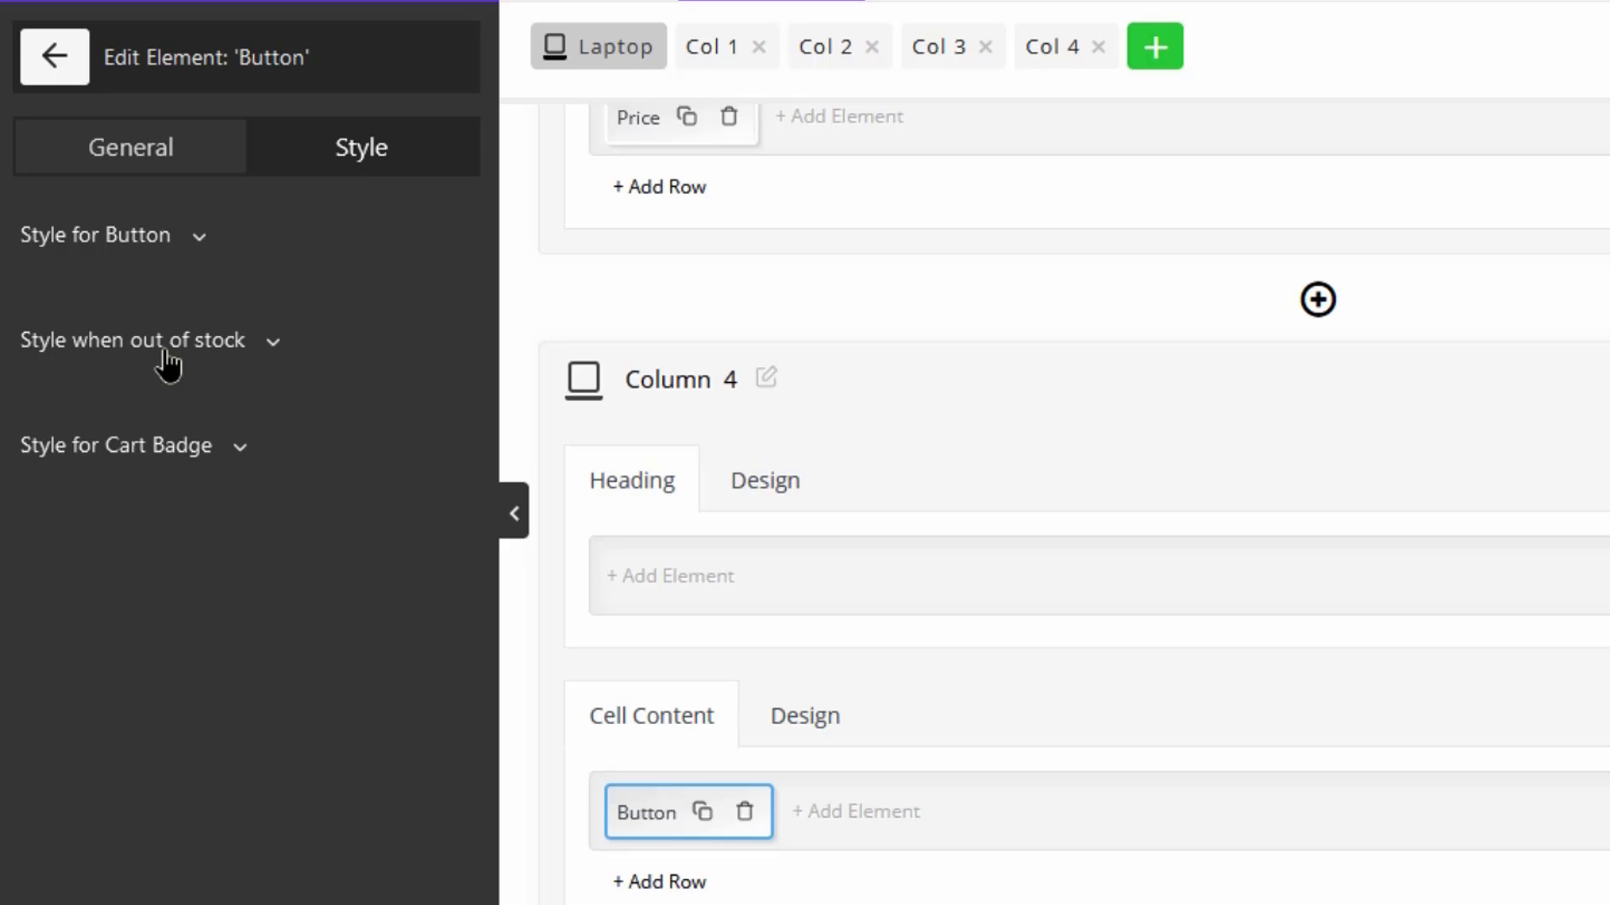
click(166, 353)
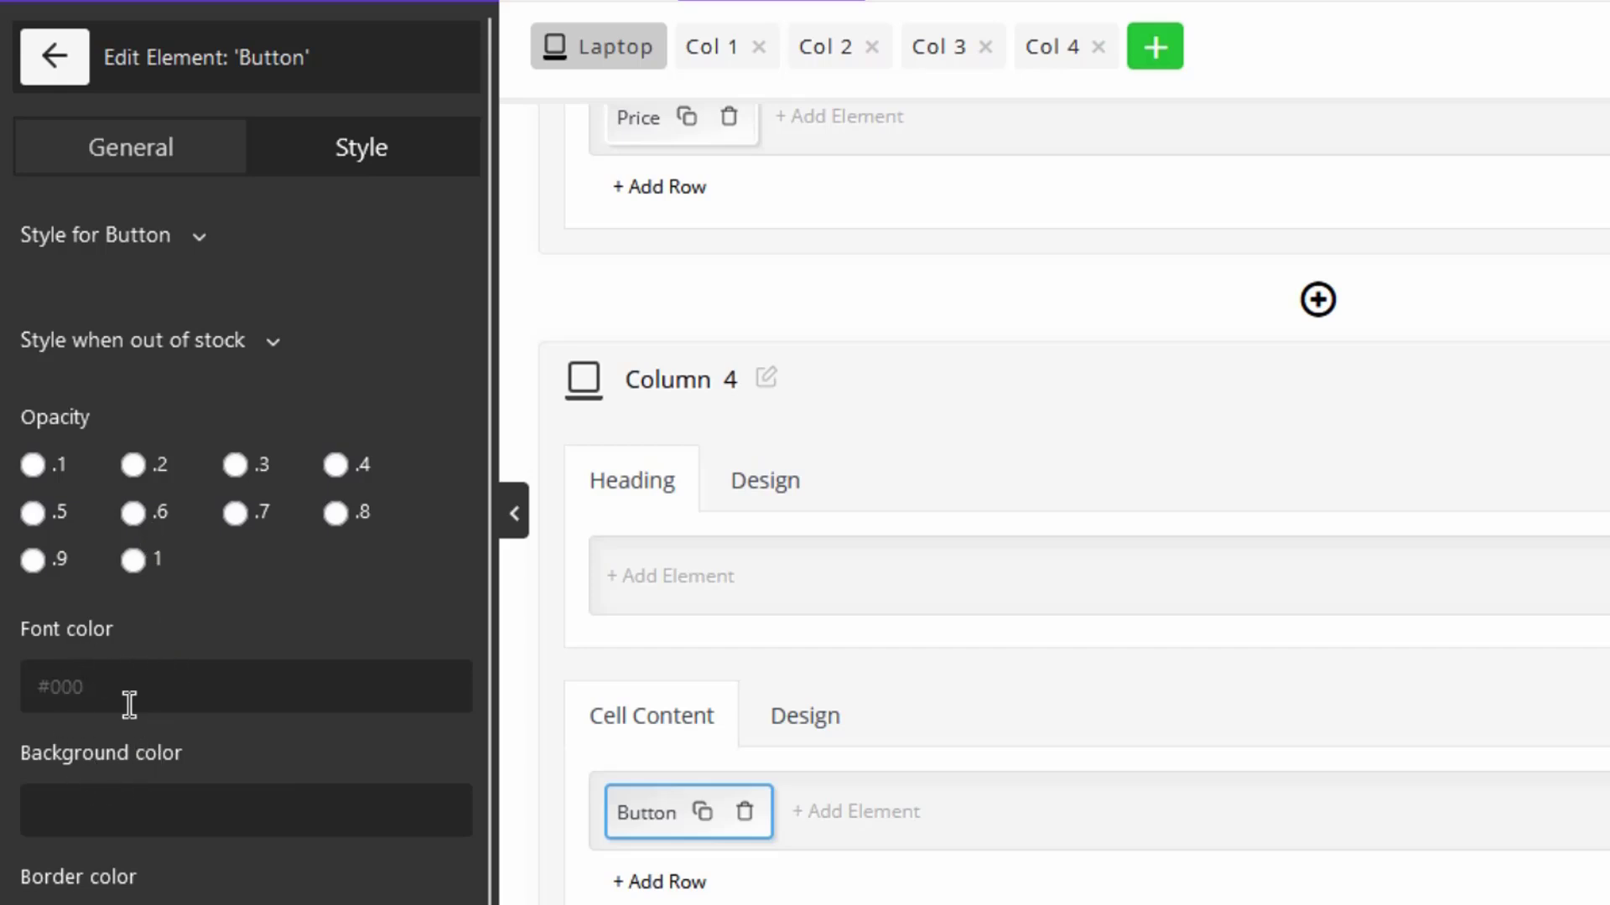
Scroll down past Style for Cart Badge and launch the Live Preview of the Laptop table.
scroll(144, 853, down, 1)
scroll(144, 853, down, 7)
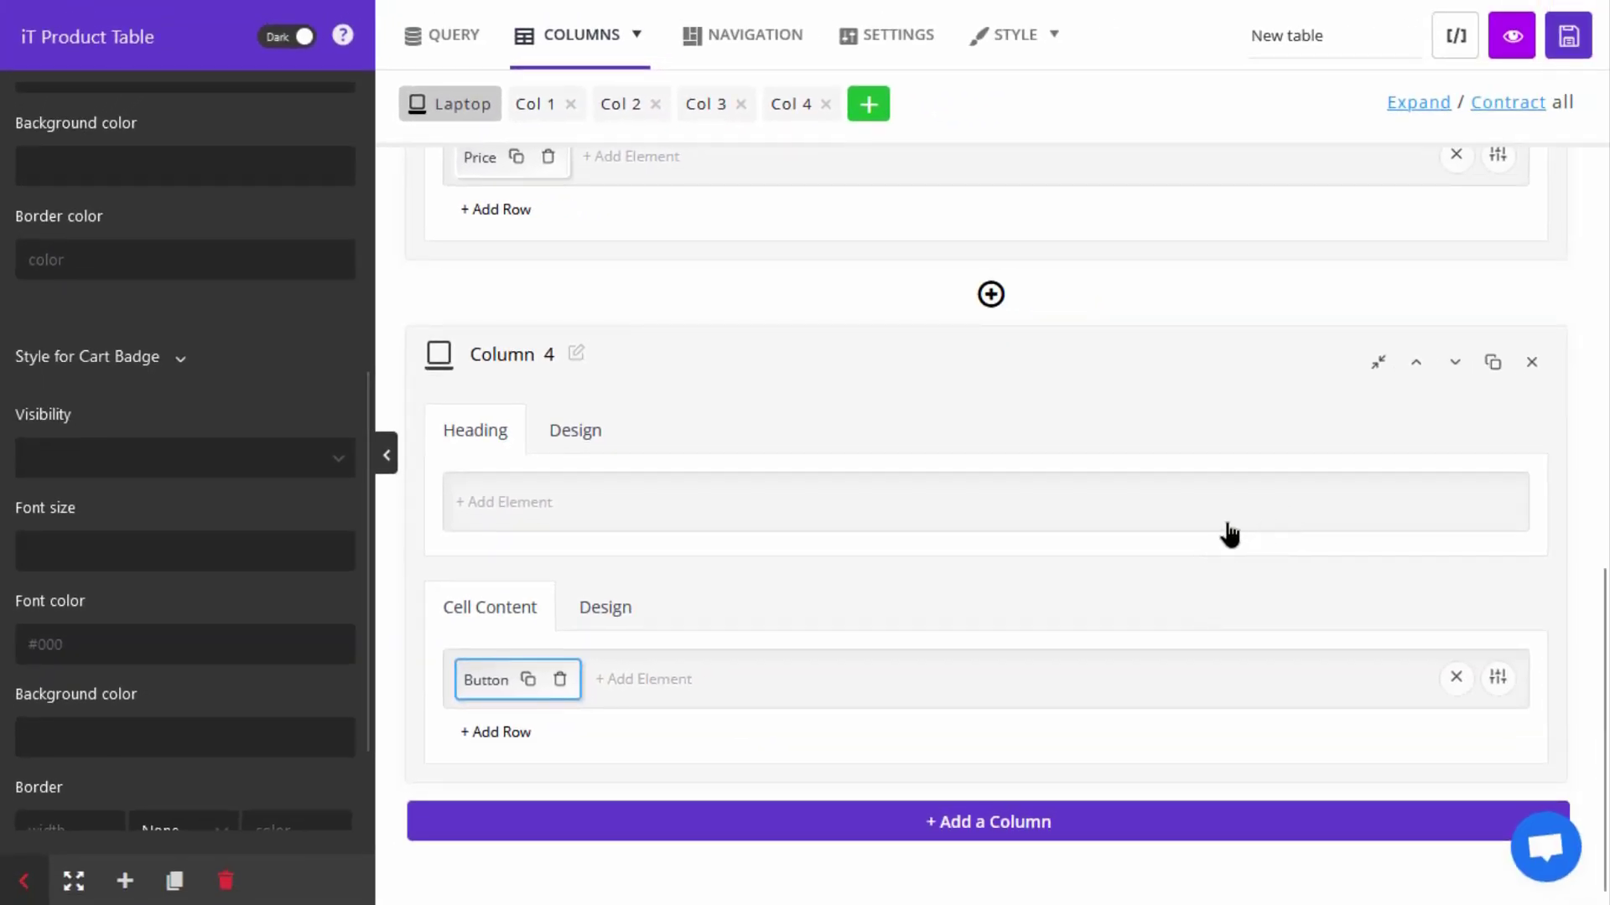
click(1517, 46)
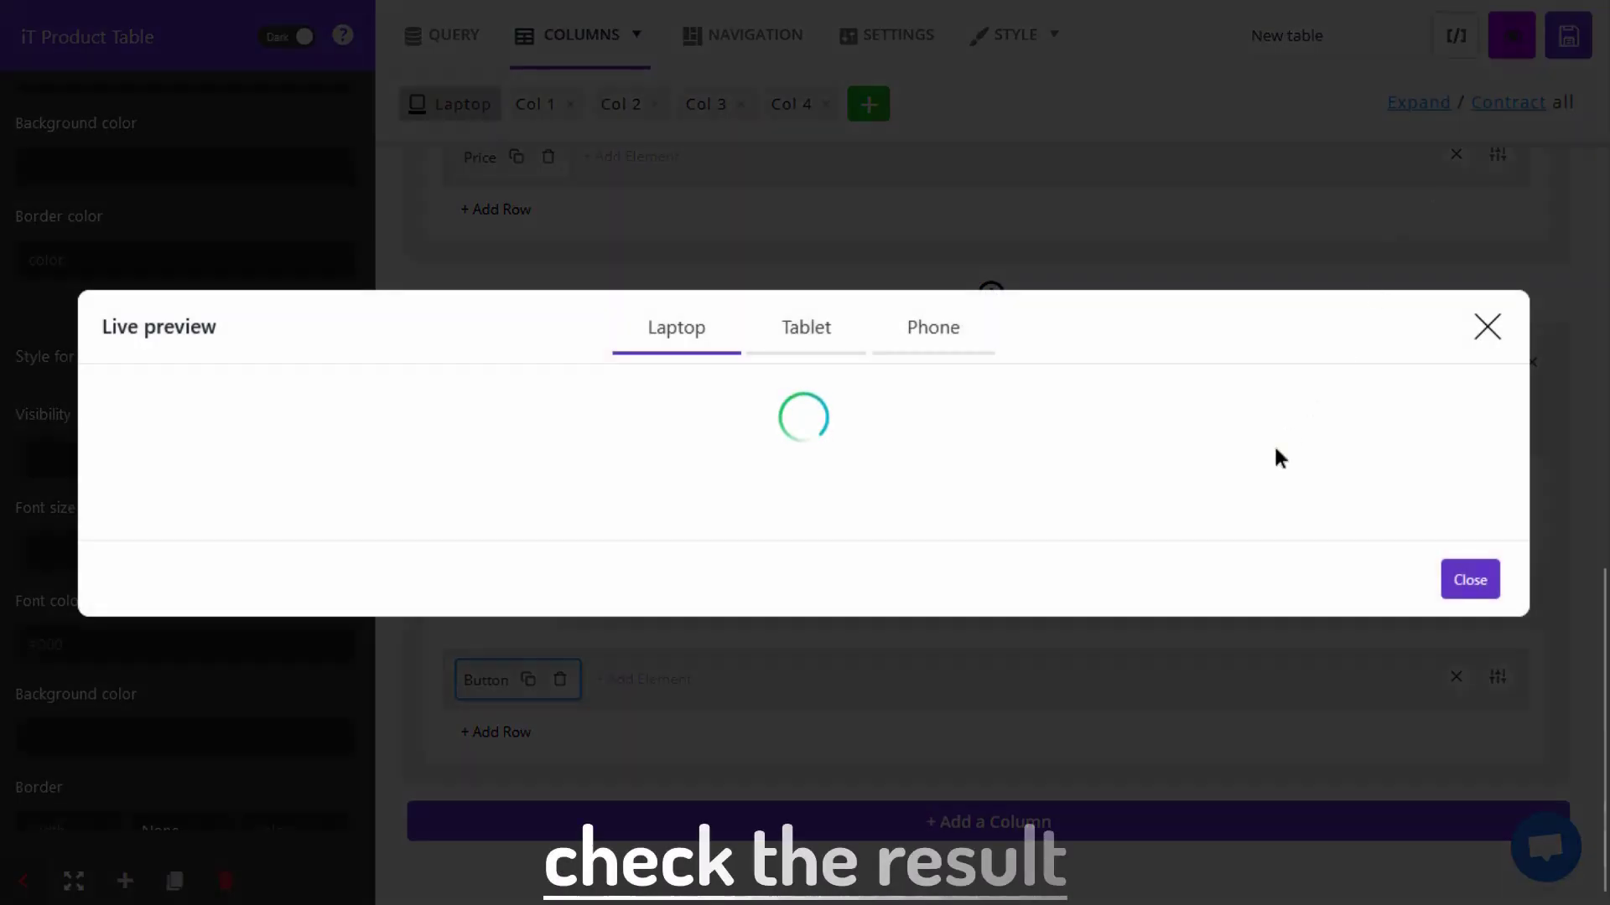